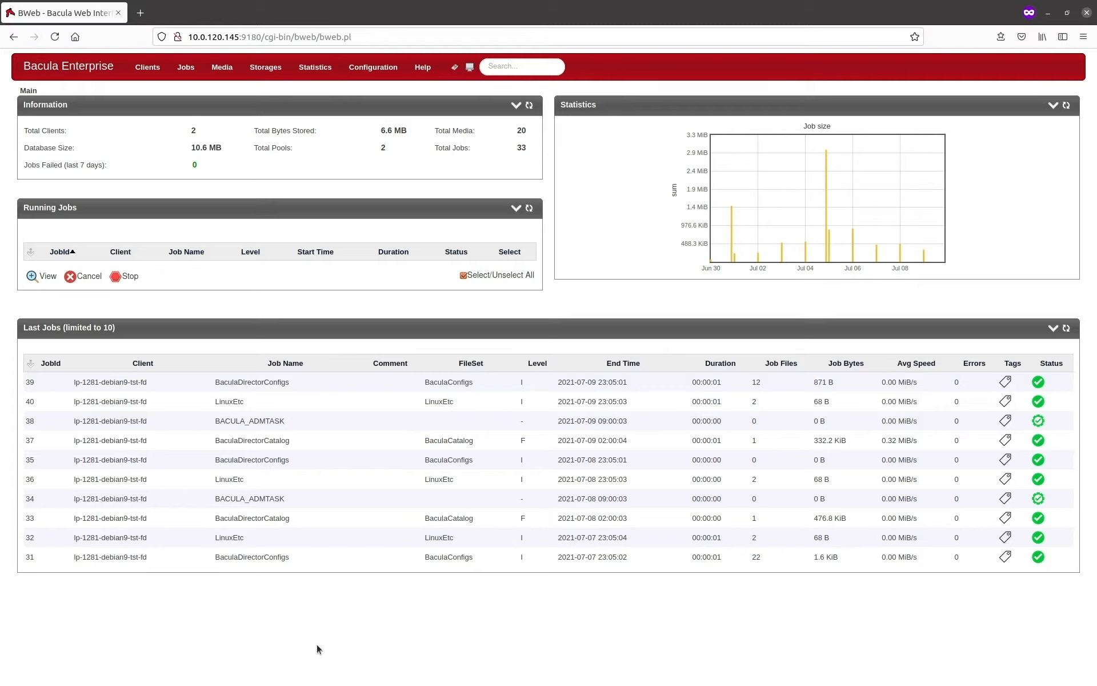
Step: Open the Bacula configuration area and start the wizard for adding a new client resource
click(377, 70)
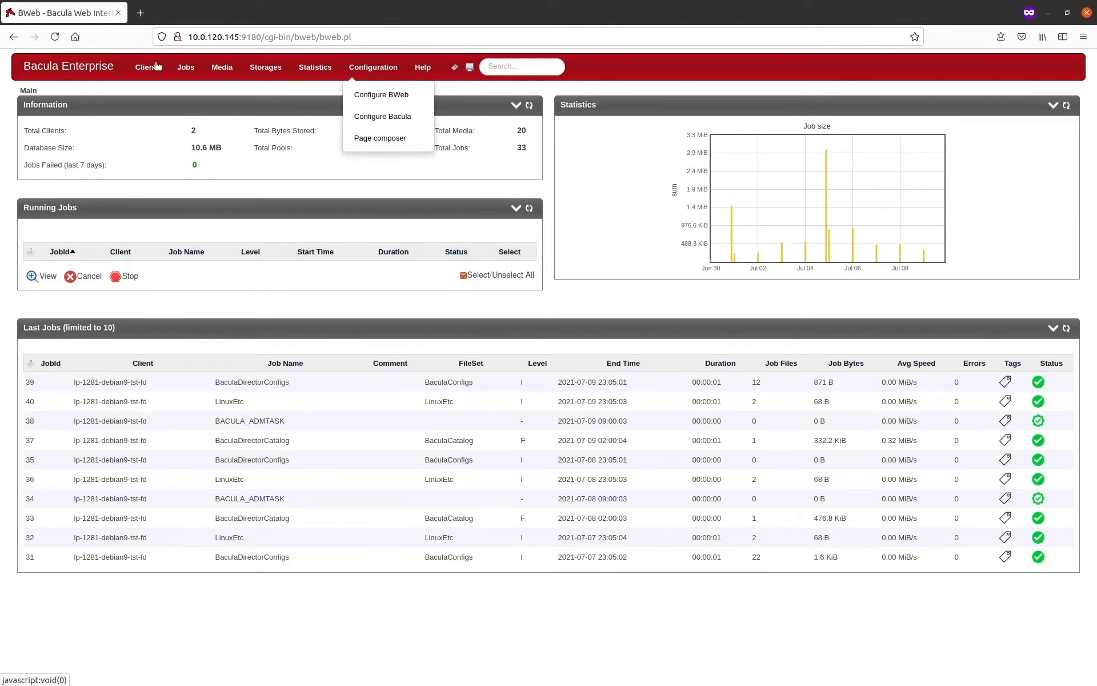
click(93, 69)
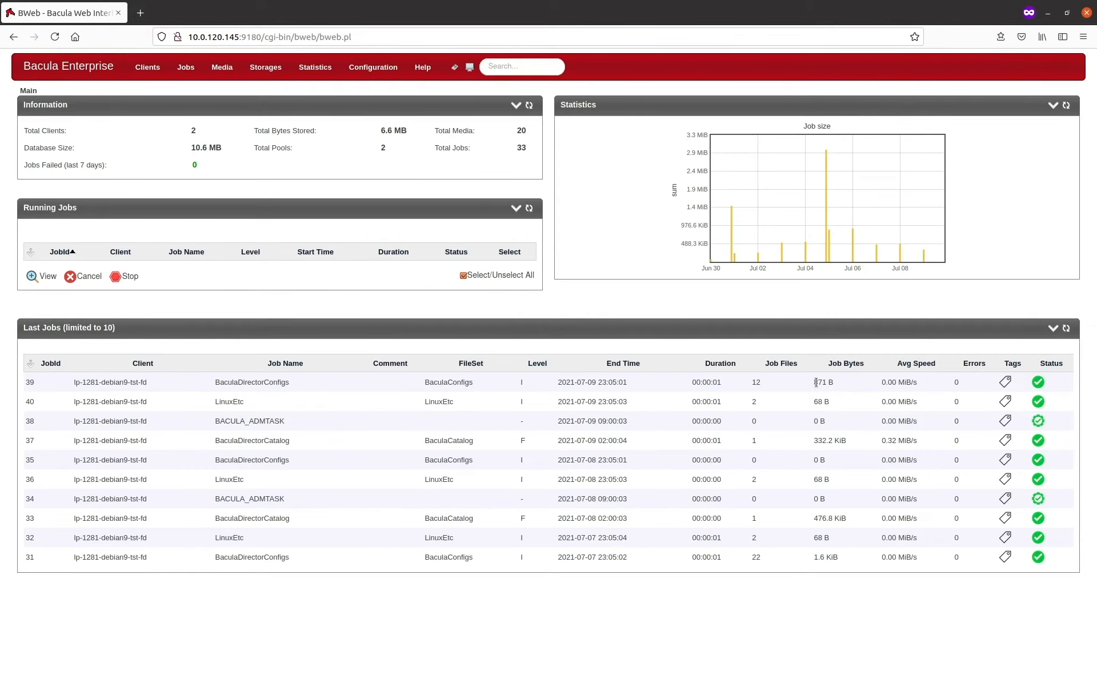
click(361, 68)
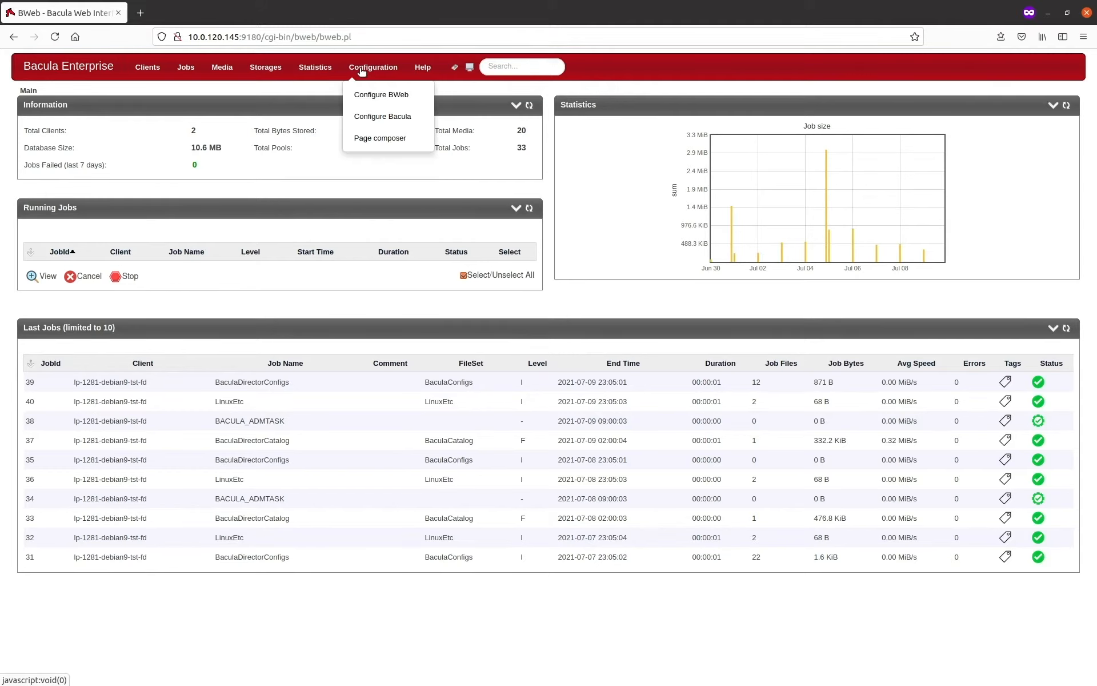
click(380, 116)
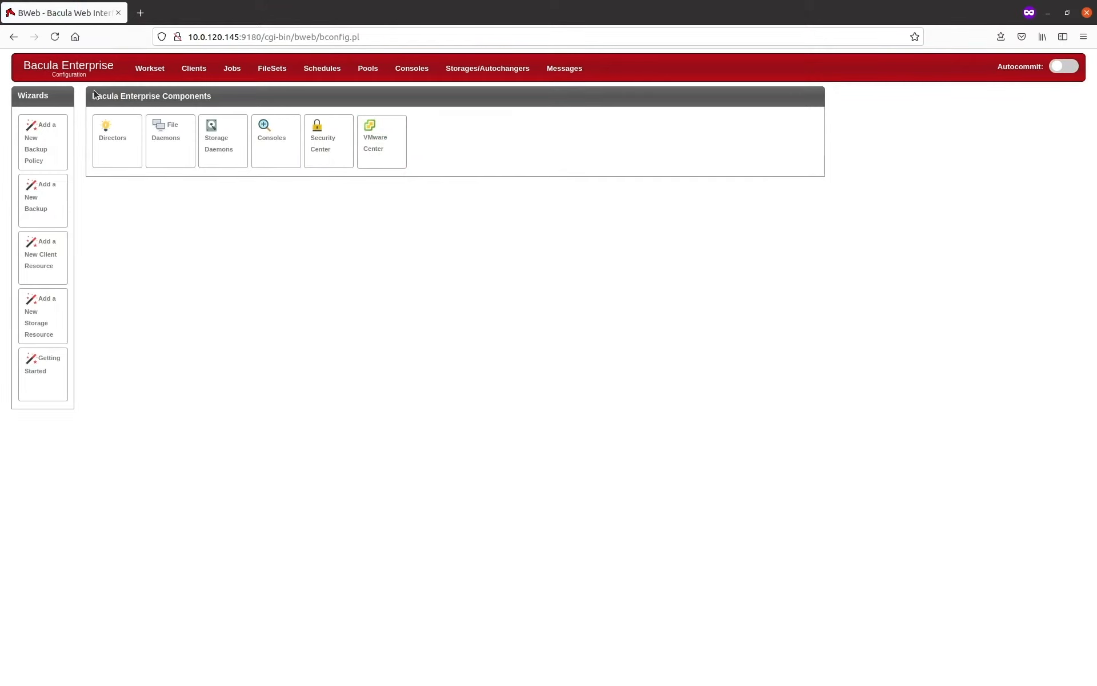
click(34, 264)
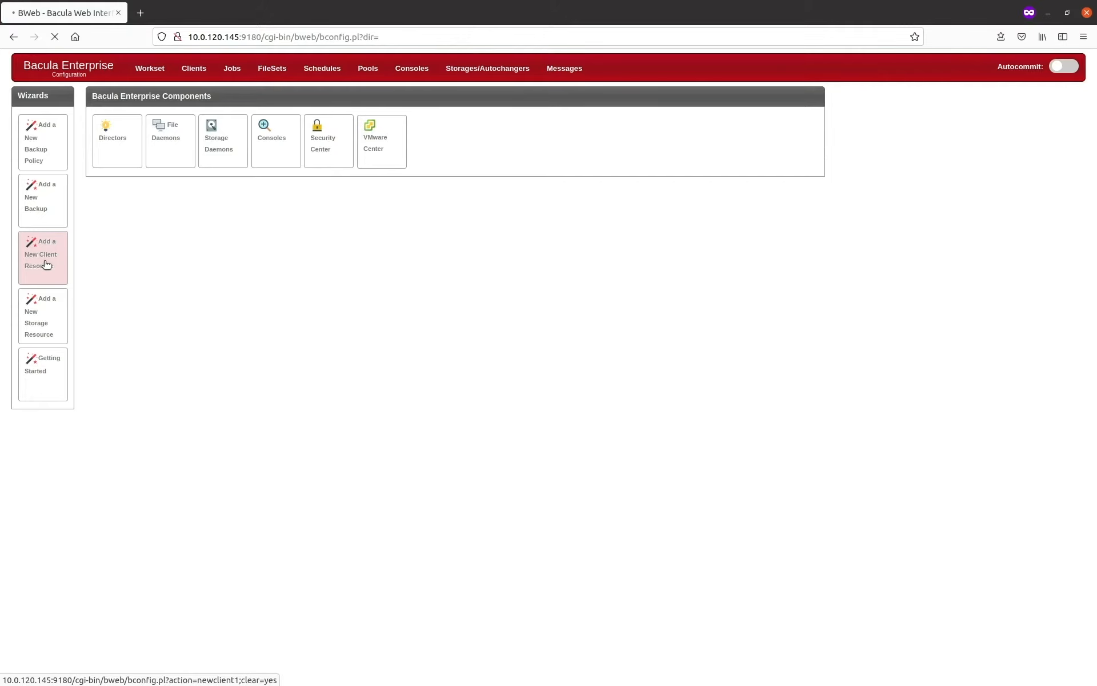
Step: Name the new client resource MSSQL-Boston-0045
click(185, 170)
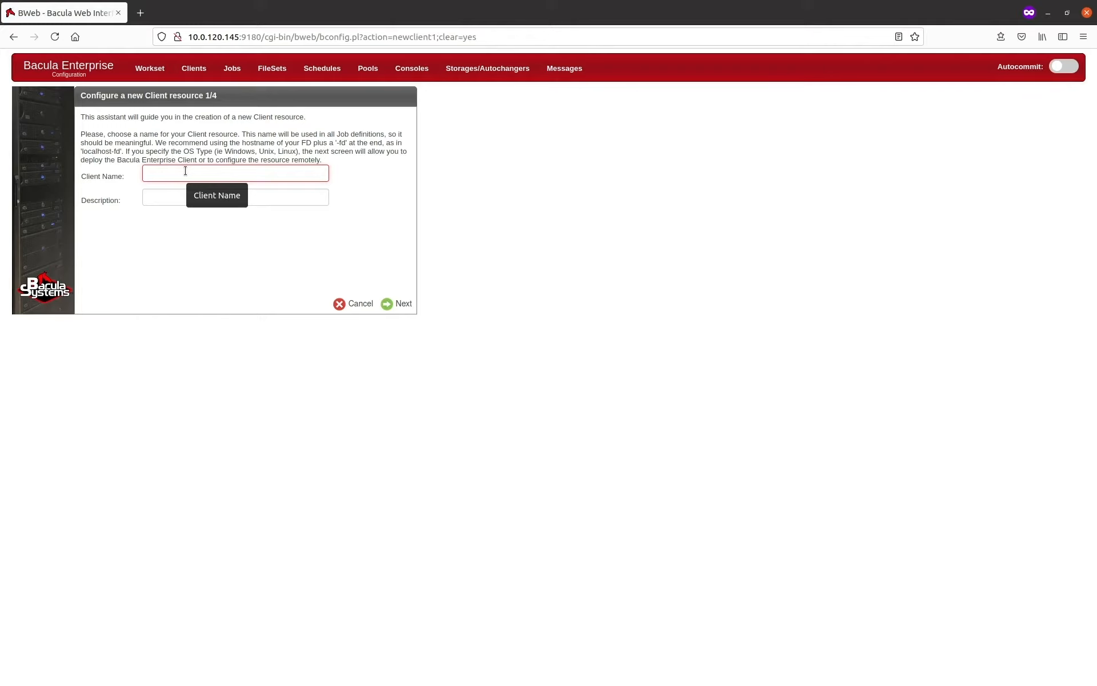
text(MSSQL-)
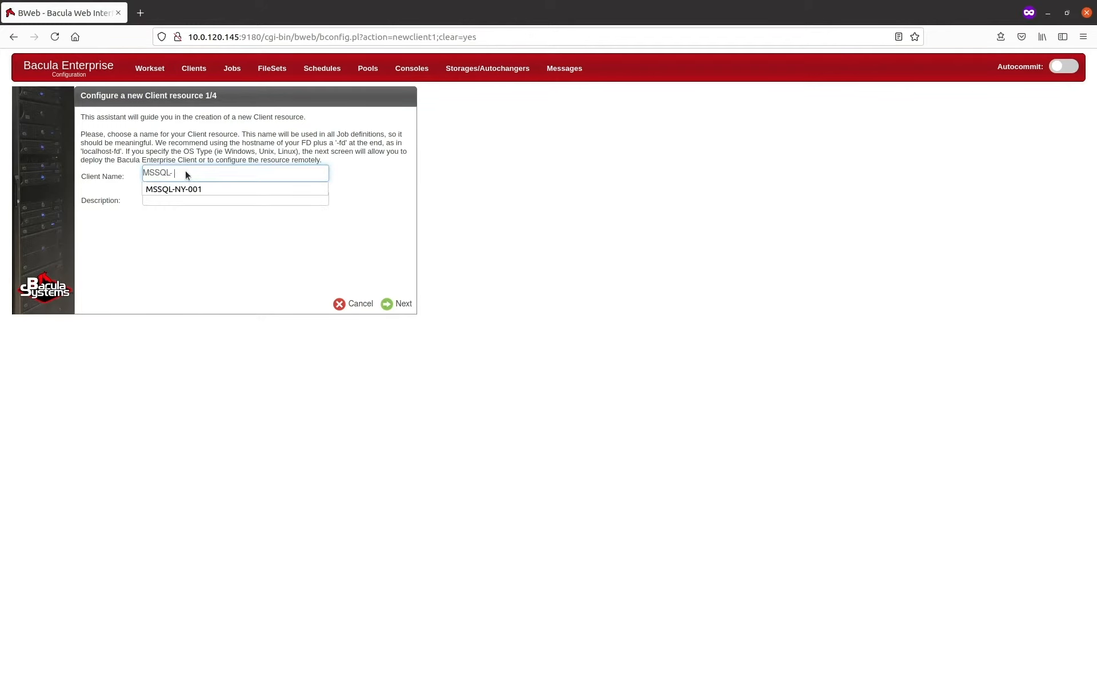
text(Boston)
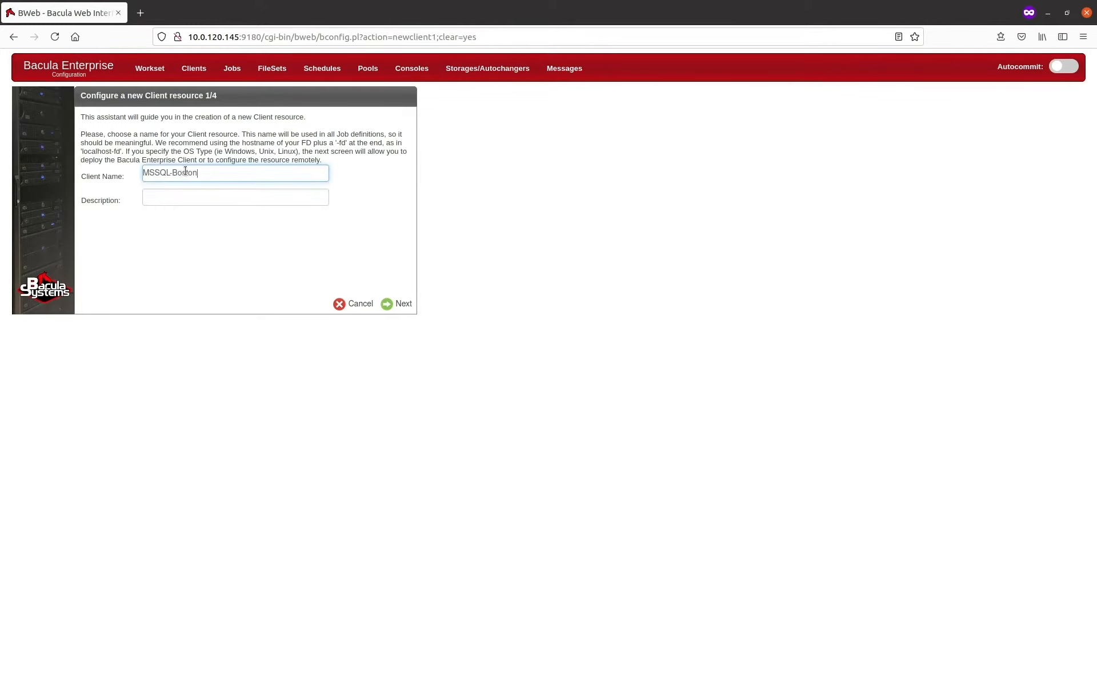
text(-0045)
Step: Describe the client as "MSSQL Server Boston 0045" and continue to the communication type choice
click(186, 196)
text(M)
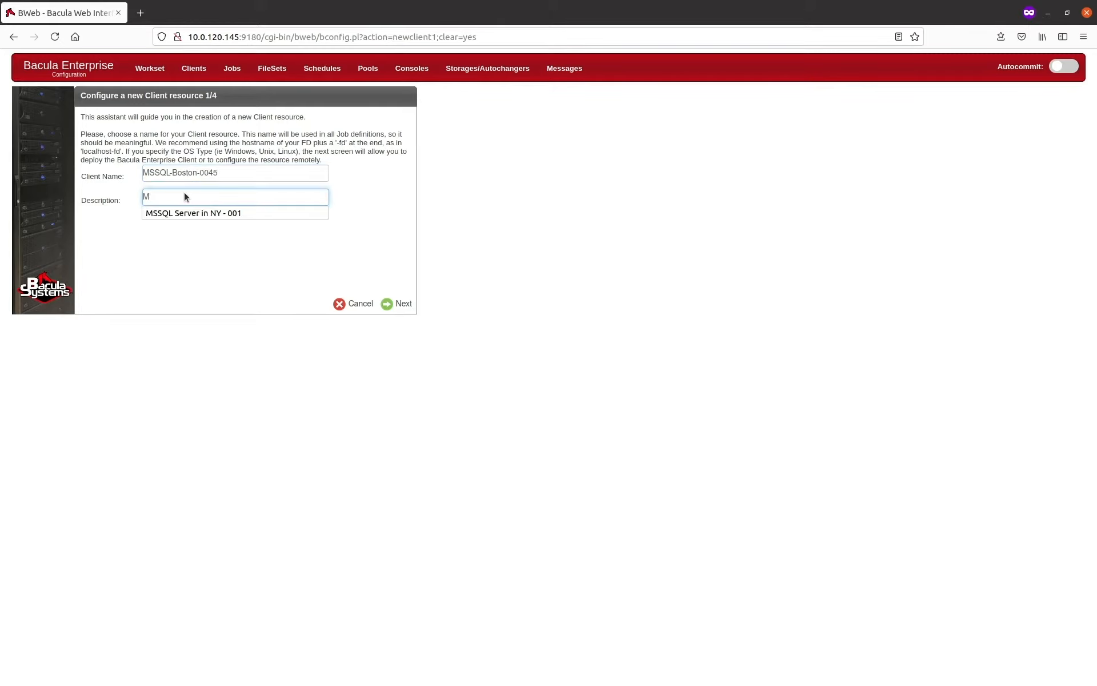
text(SSQL Sevr)
key(BackSpace)
key(BackSpace)
key(BackSpace)
key(BackSpace)
text(Server Boston 0045)
click(399, 305)
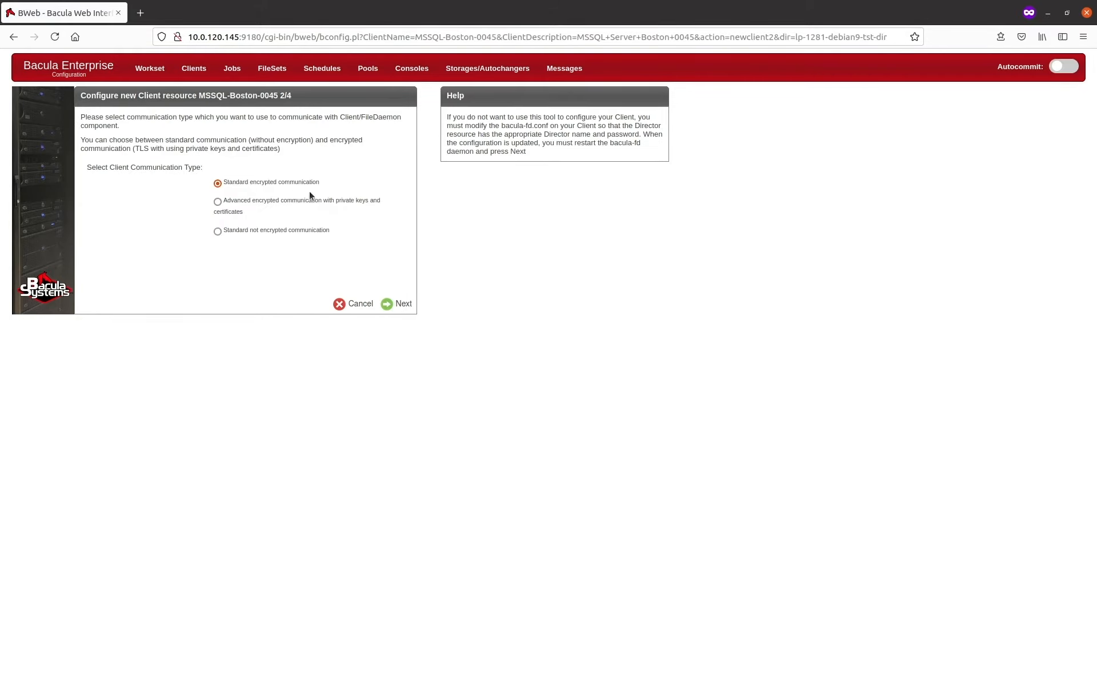
Step: Accept standard encrypted communication, then set the client's OS type to Windows and briefly reveal the generated password
click(396, 306)
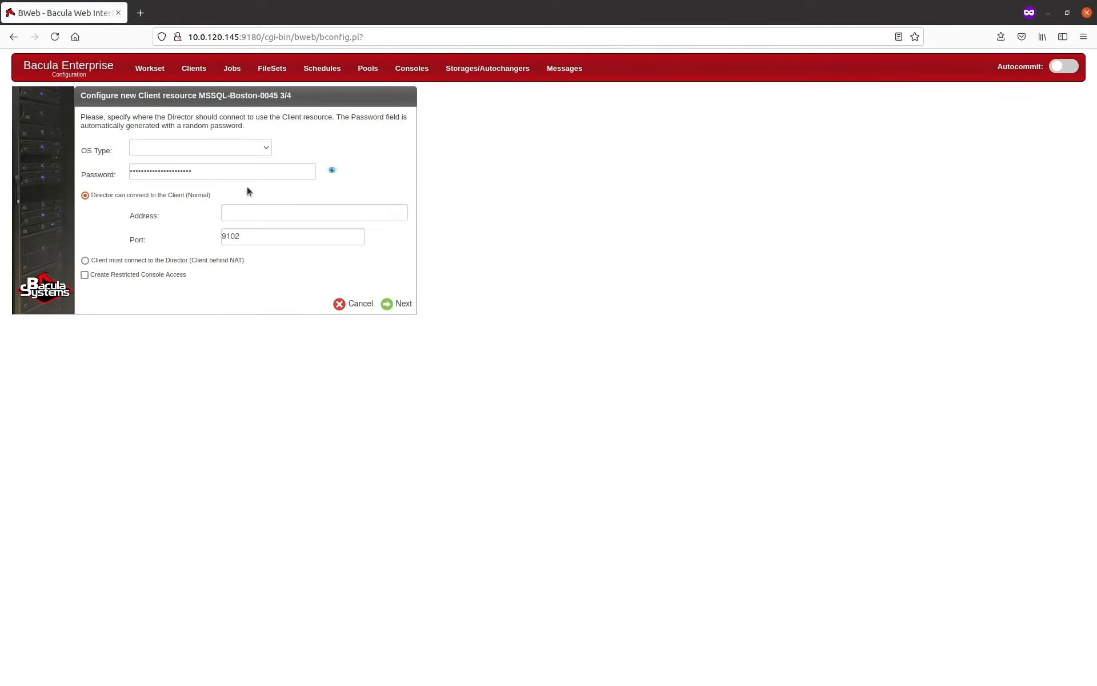
click(266, 150)
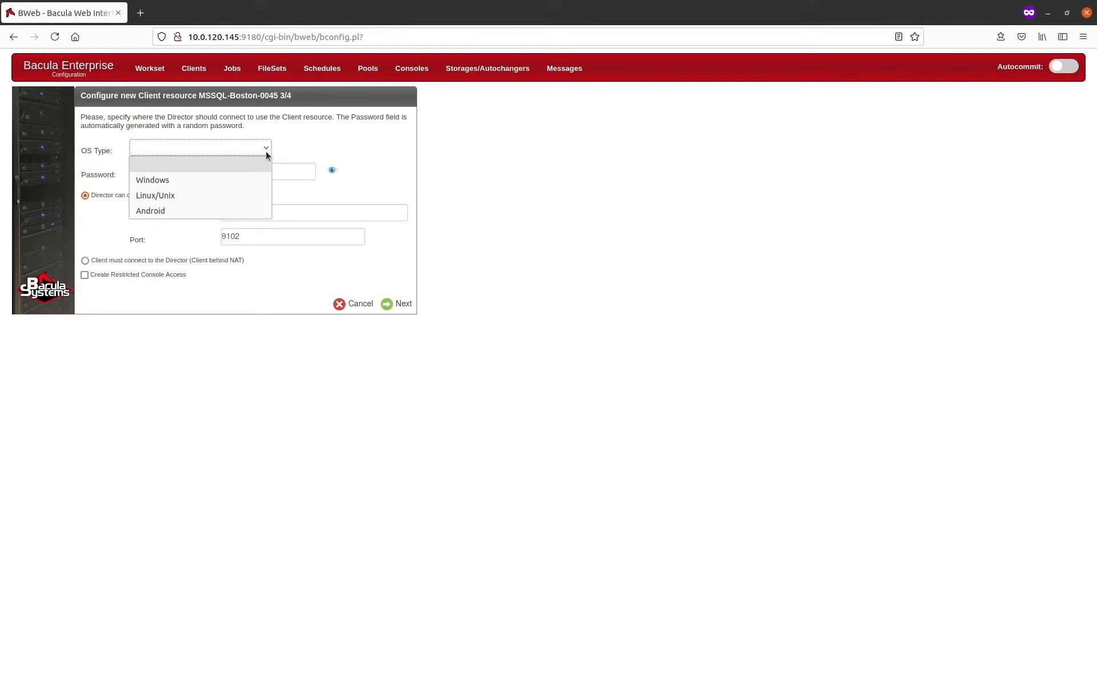
click(203, 180)
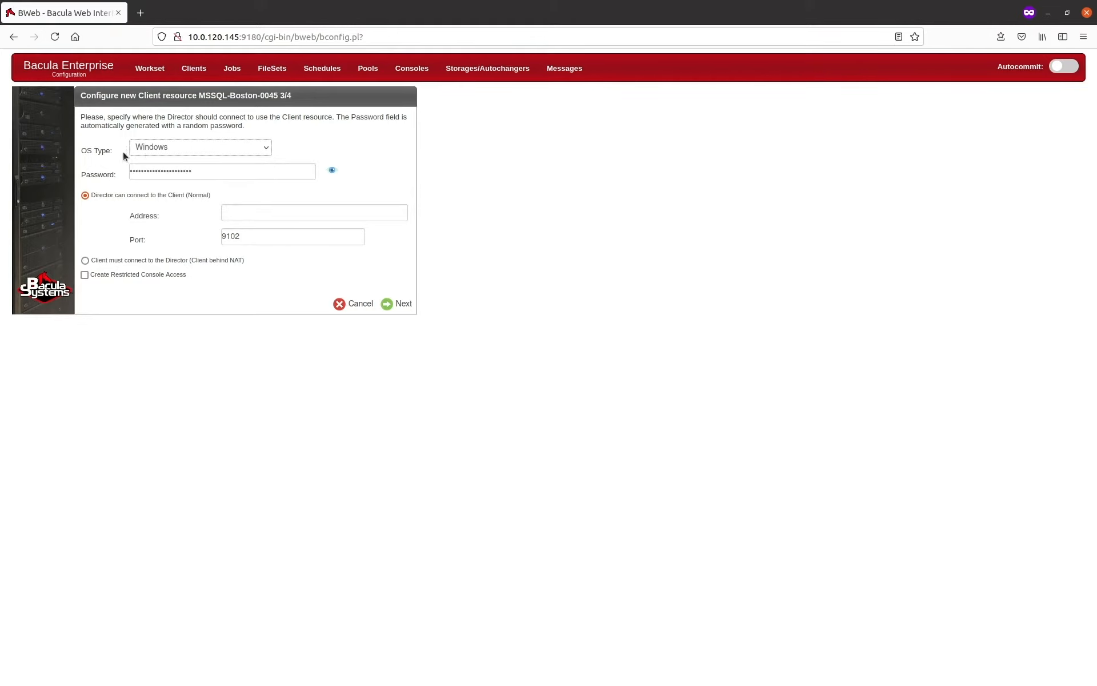
click(333, 171)
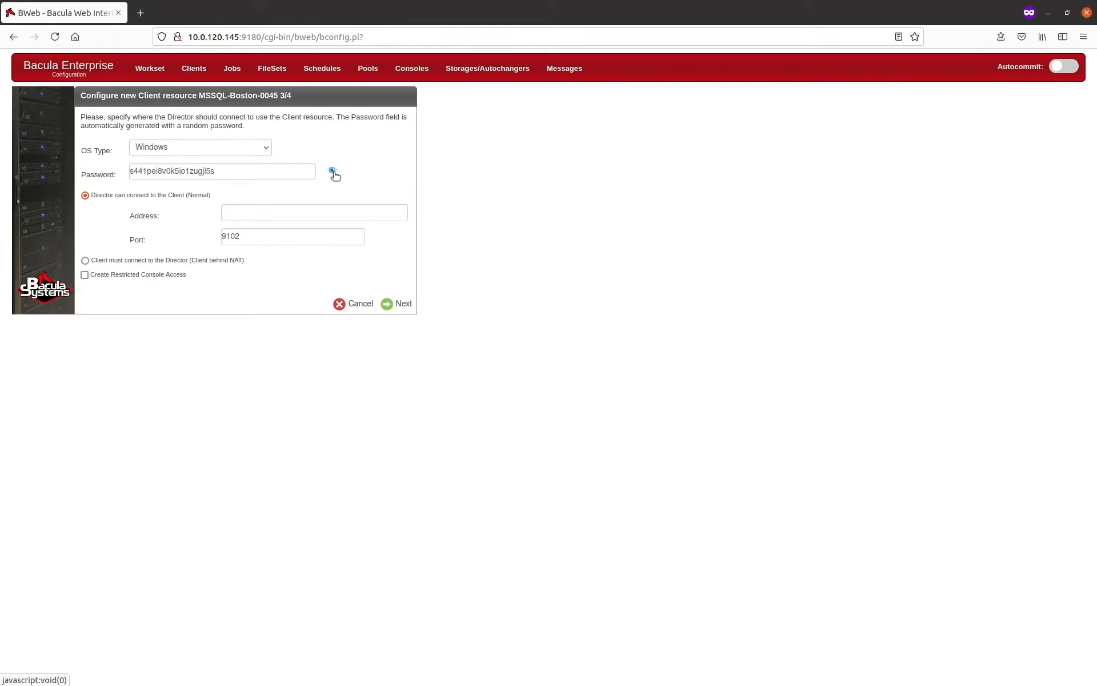
click(333, 173)
Step: Set the client address to 10.0.100.23, keep port 9102, and create the client resource
click(273, 211)
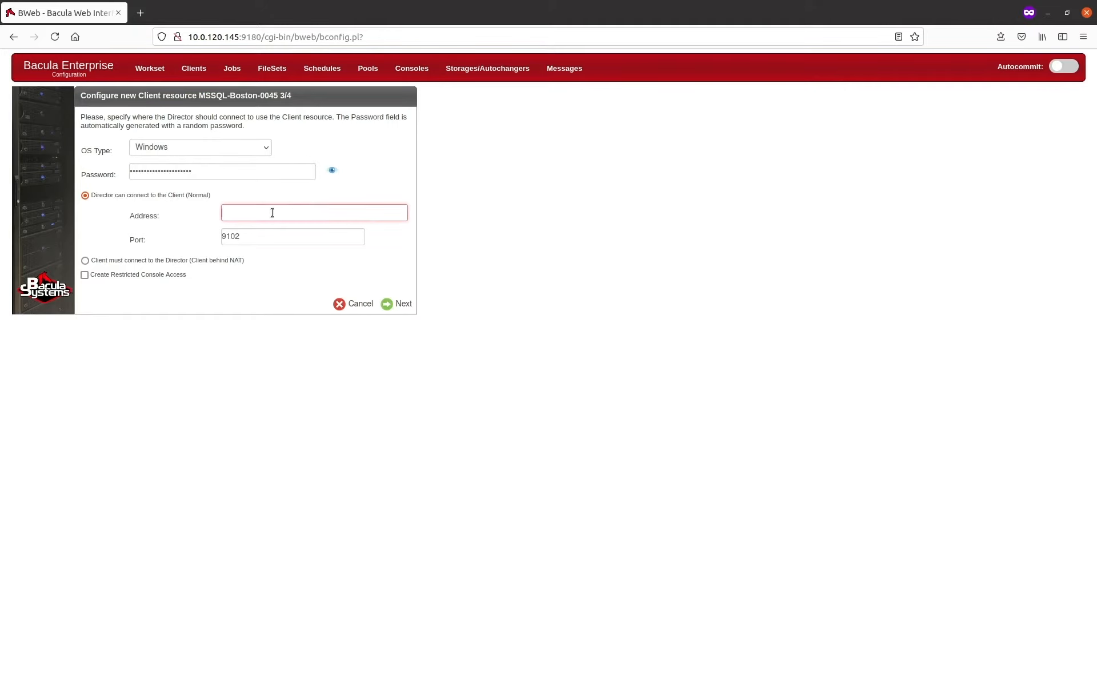
text(10)
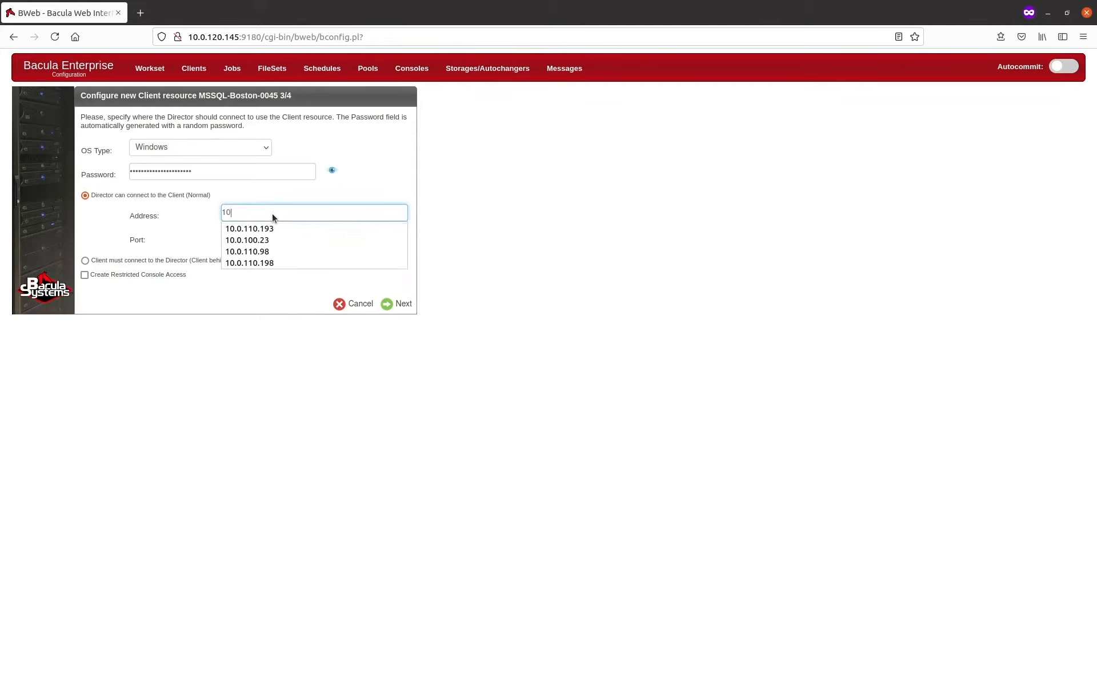
text(.0.100.23)
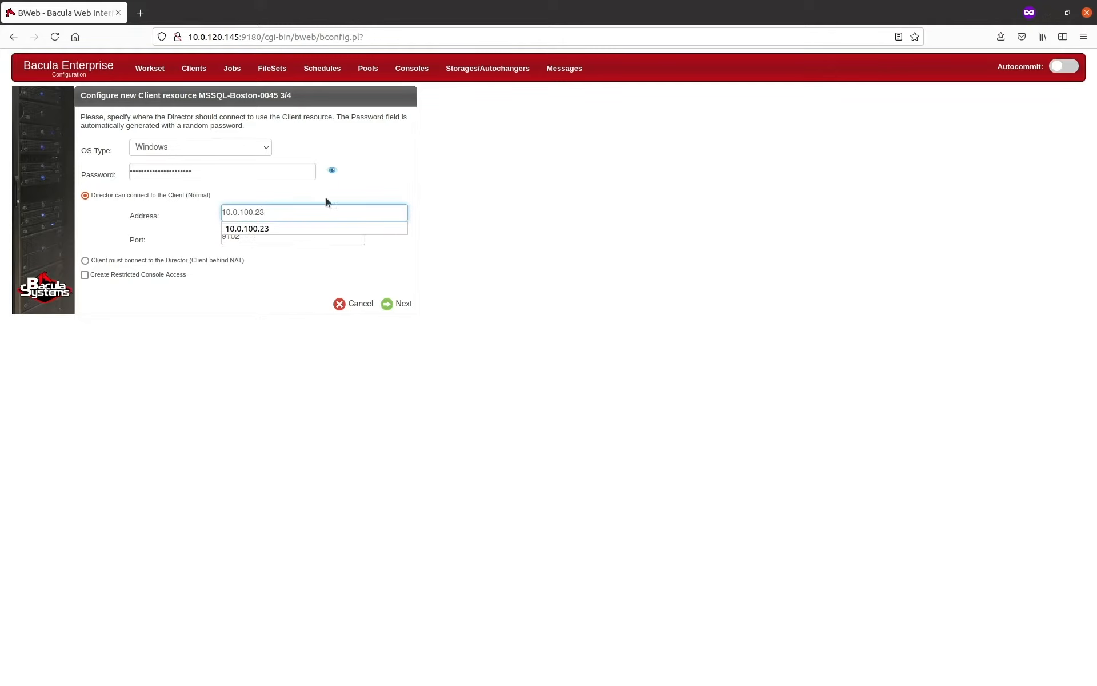
click(386, 225)
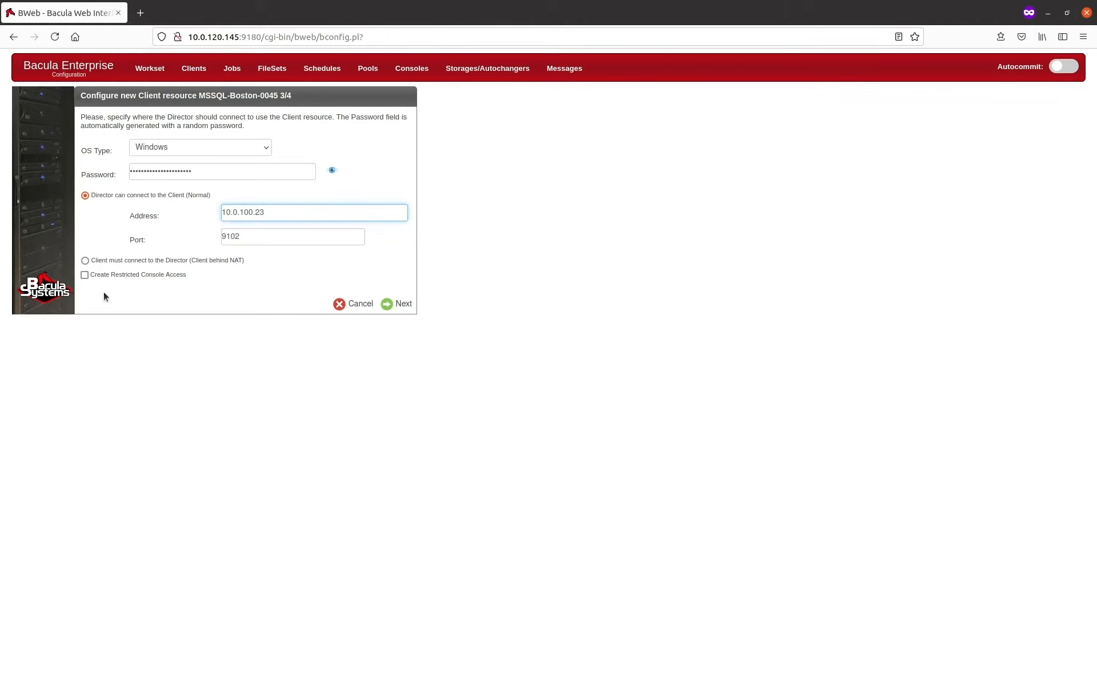
drag(249, 237, 221, 239)
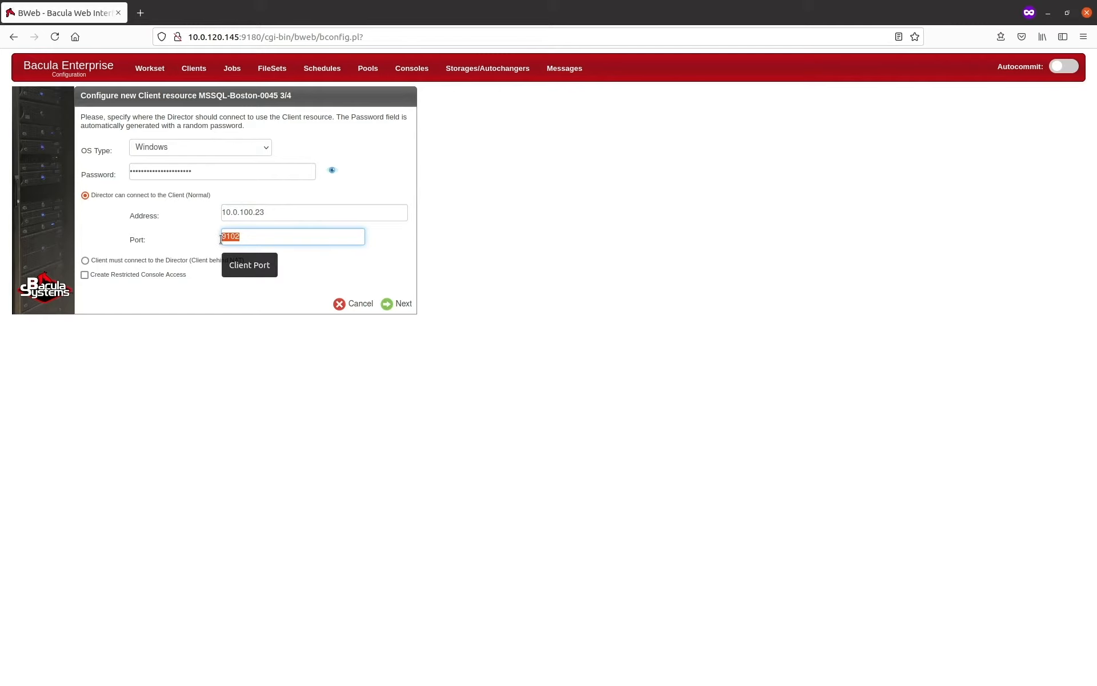
click(259, 236)
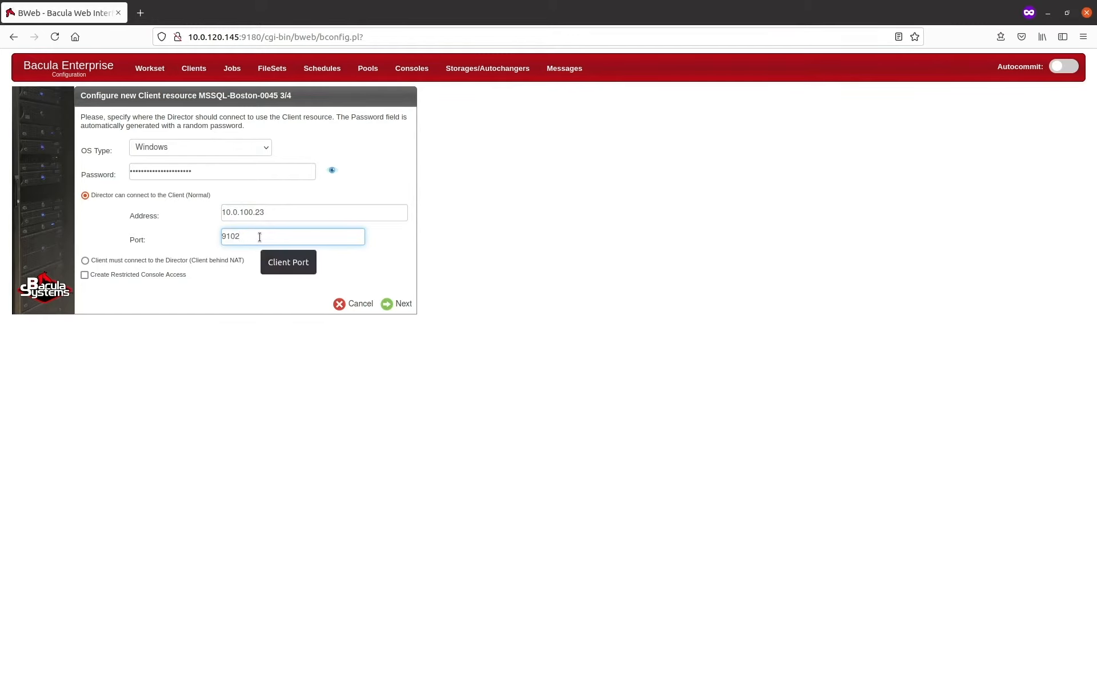
click(397, 304)
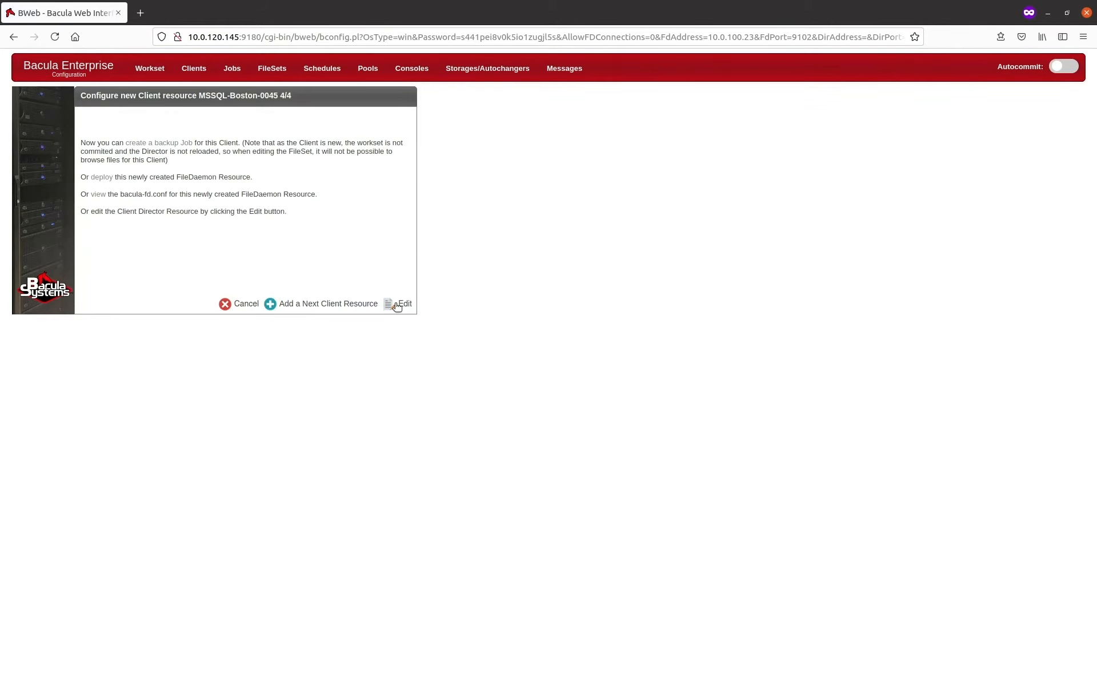
Step: Deploy the newly created FileDaemon resource, choosing QR Code / Registration Wizard as the push method
click(98, 180)
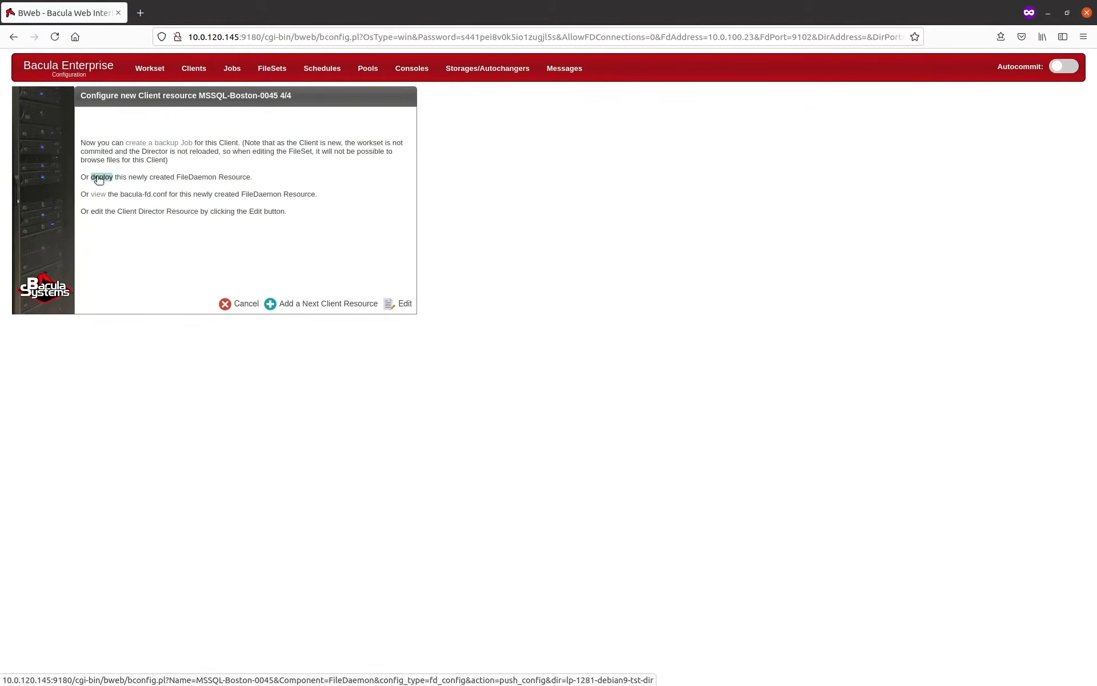
click(390, 307)
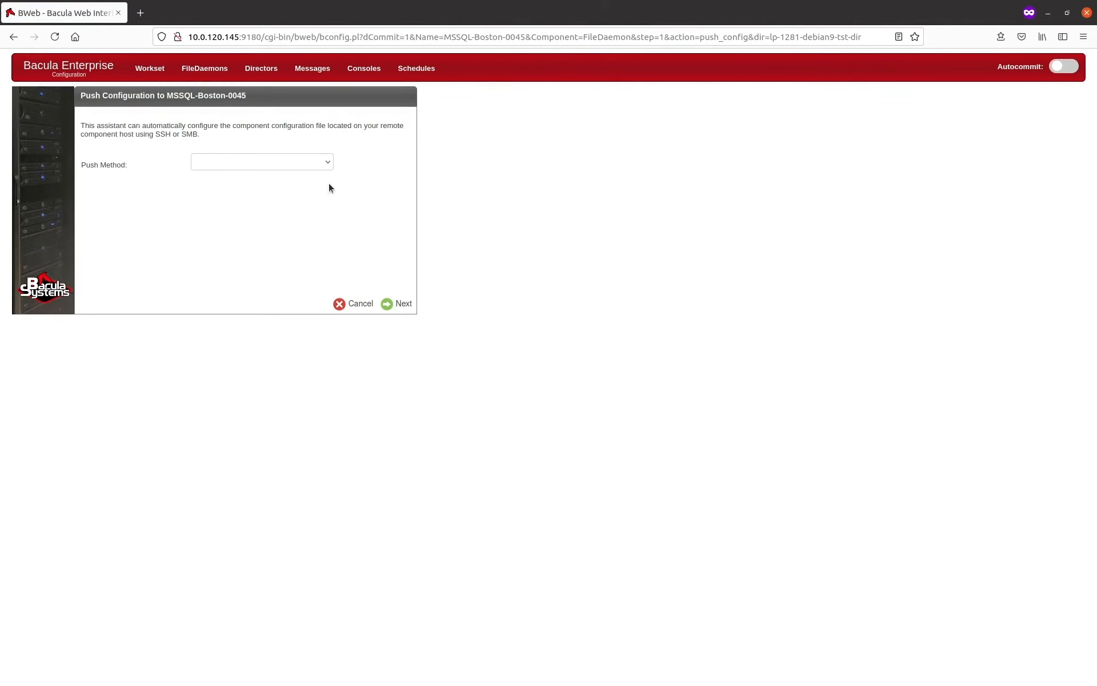
click(318, 160)
click(285, 225)
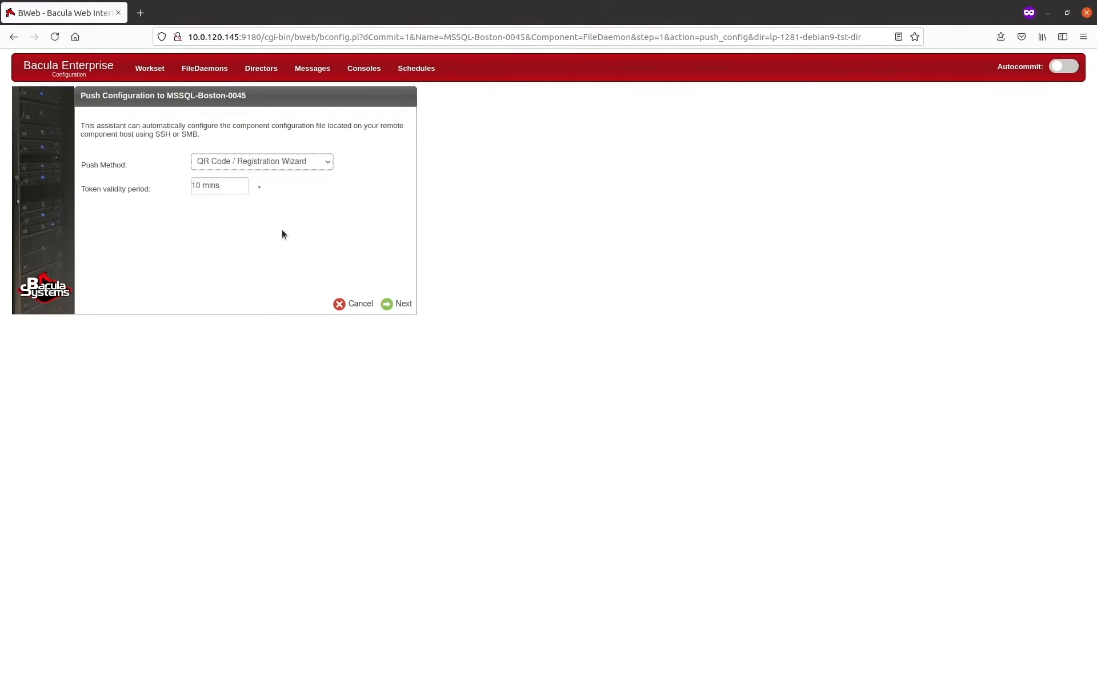
Step: Set the token validity period to 120 mins, generate the registration URL and copy it to the clipboard
double_click(194, 185)
double_click(186, 184)
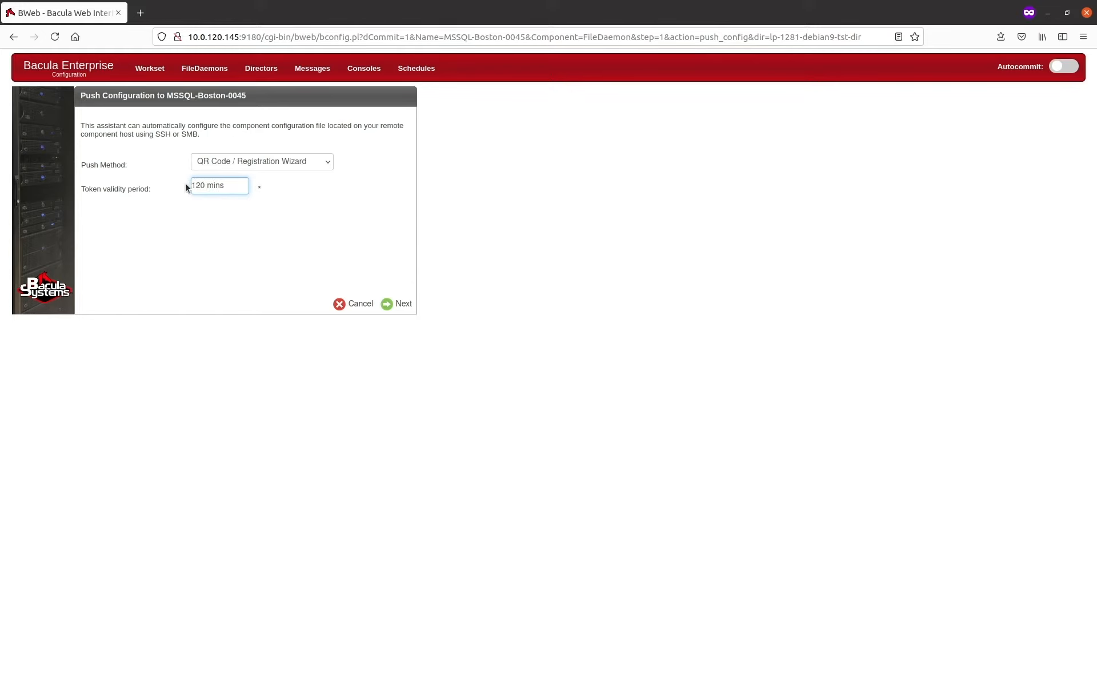
click(400, 304)
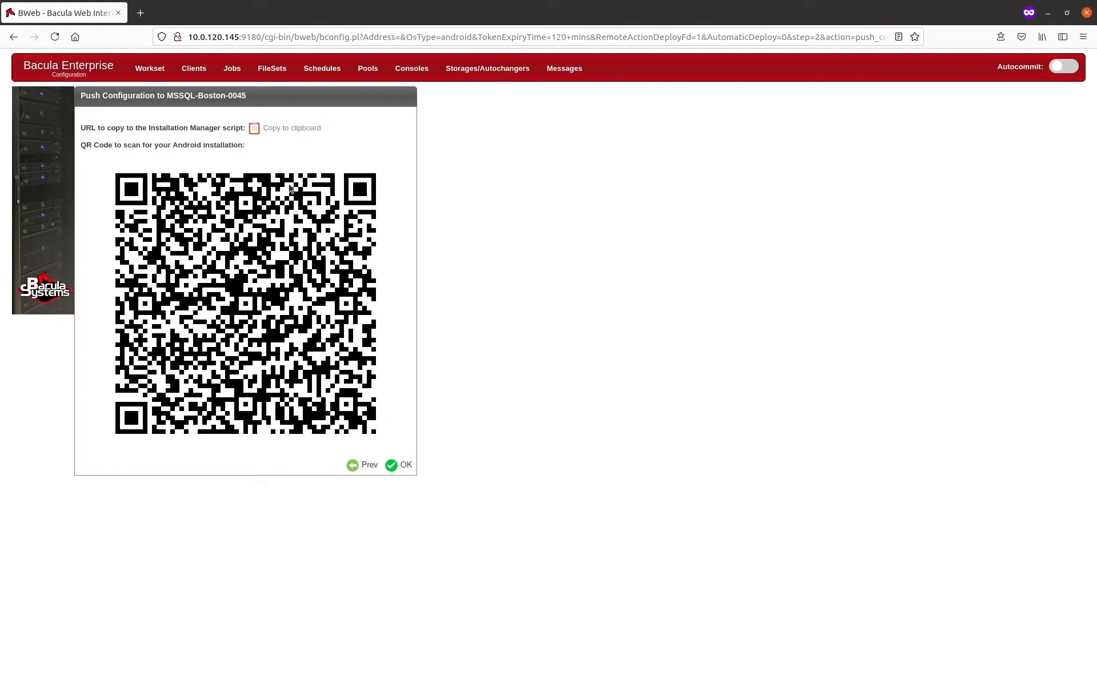
click(292, 132)
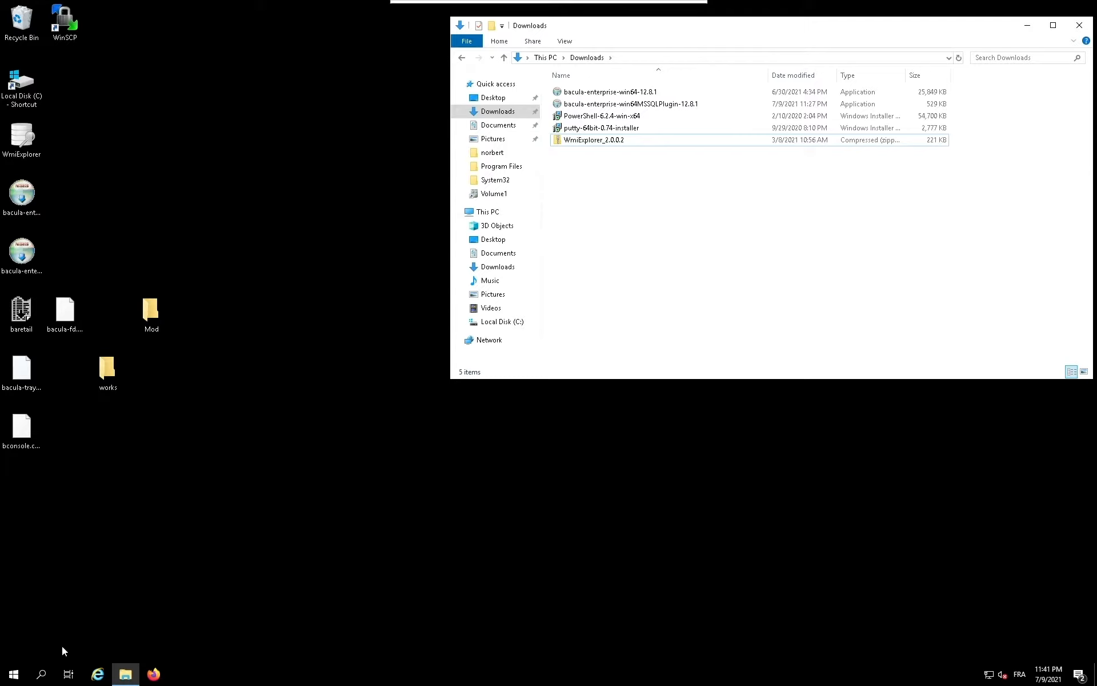
Step: Switch to Notepad on the Windows client, place its window below the file list, and paste the registration URL containing the token
click(14, 675)
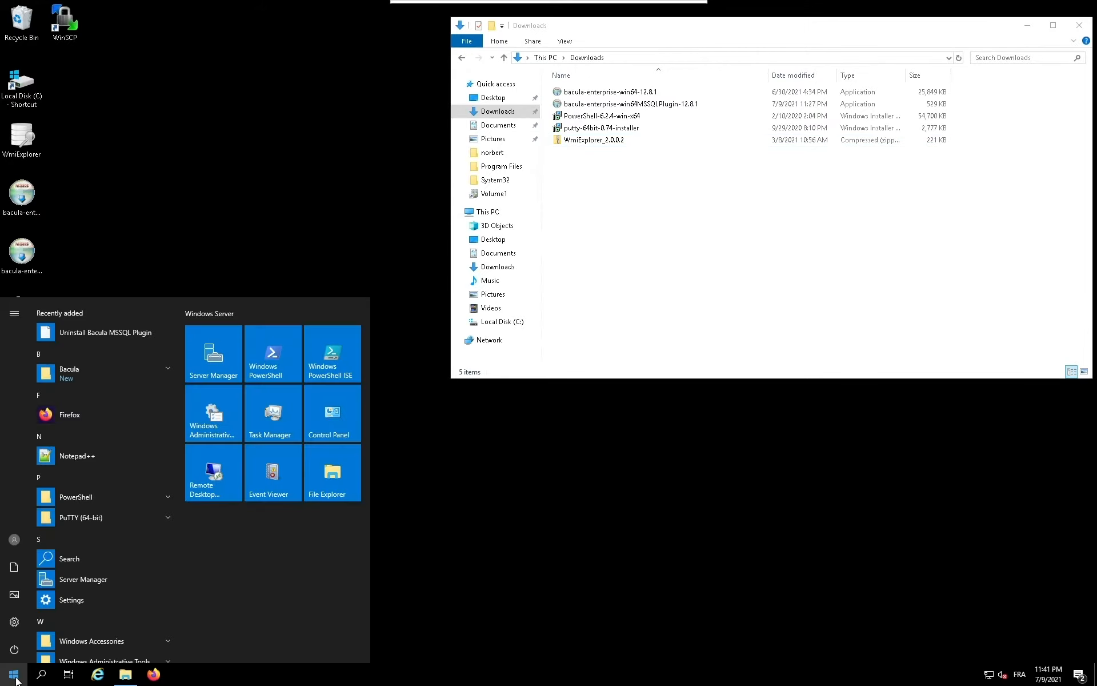
text(note)
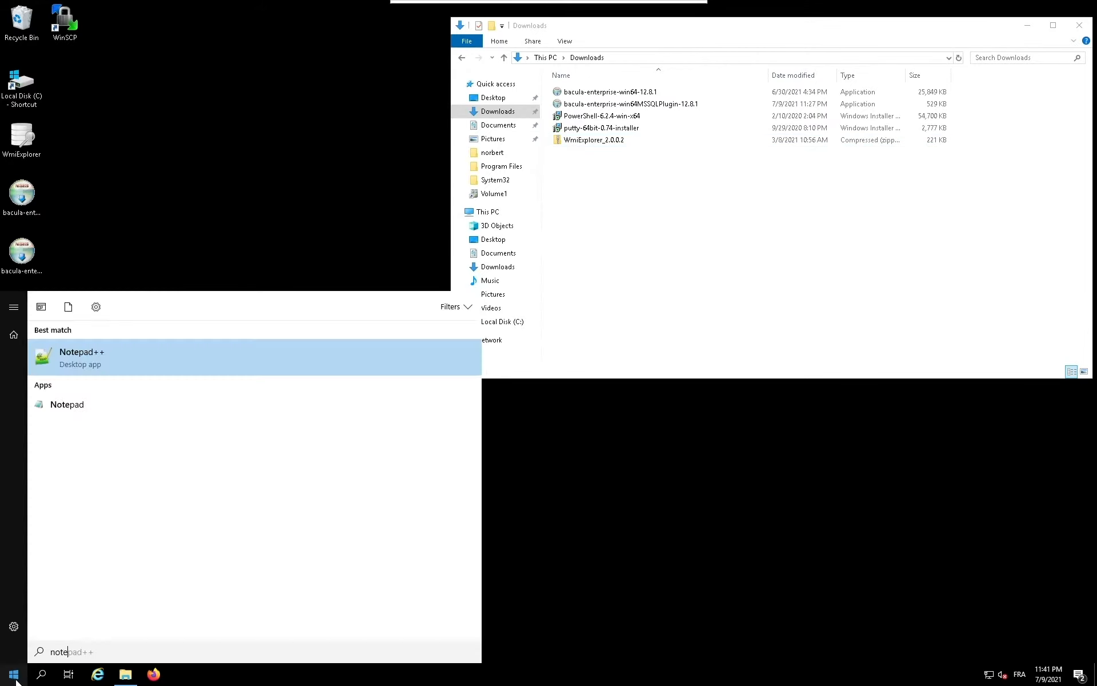
click(80, 404)
drag(240, 80, 338, 582)
key(ctrl+v)
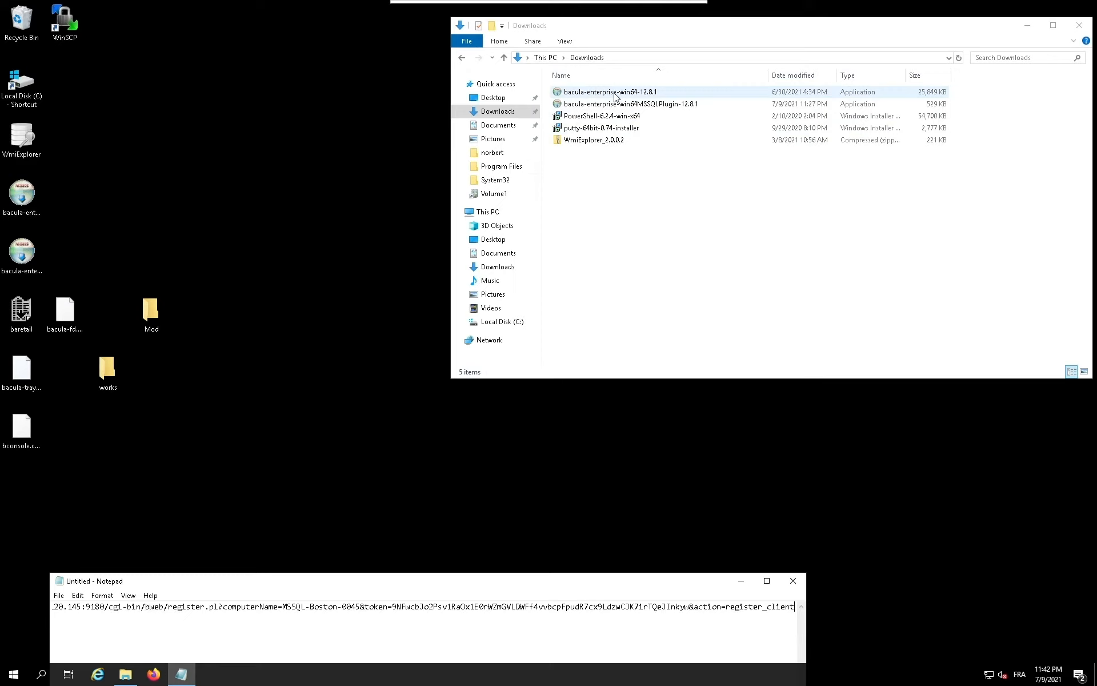
Step: Launch the bacula-enterprise-win64-12.8.1 installer, accept the licence and choose the Automatic installation type
double_click(615, 96)
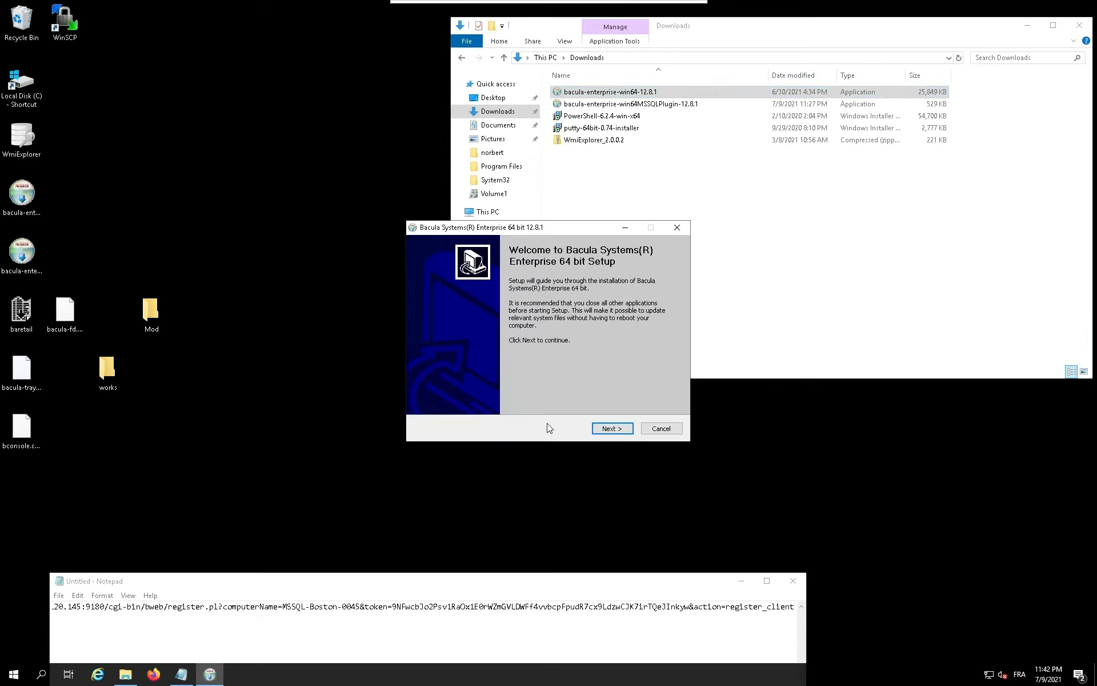
click(611, 429)
click(610, 430)
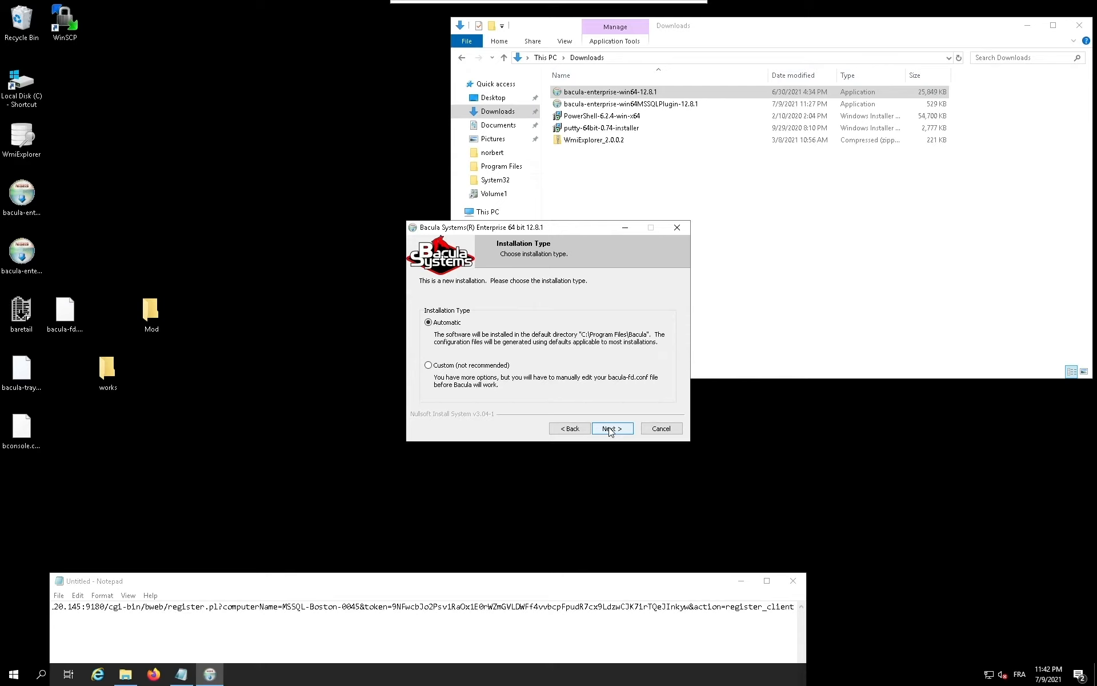
click(610, 429)
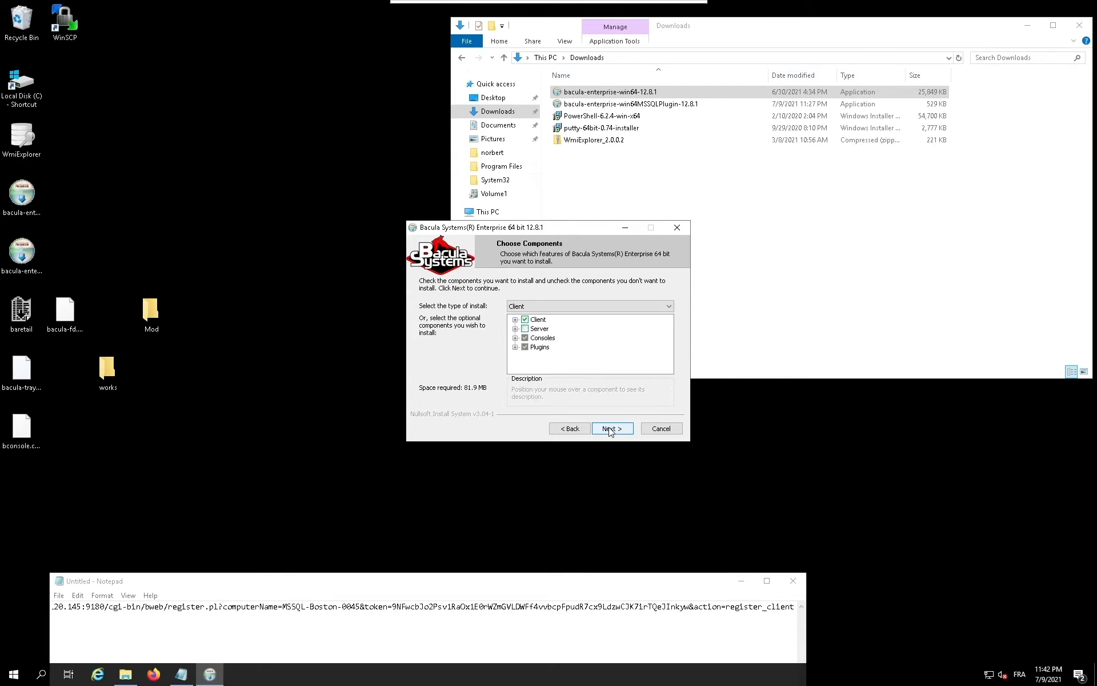
Step: Install the default Client components, including the Registration Wizard console, with the Director information left blank
click(514, 338)
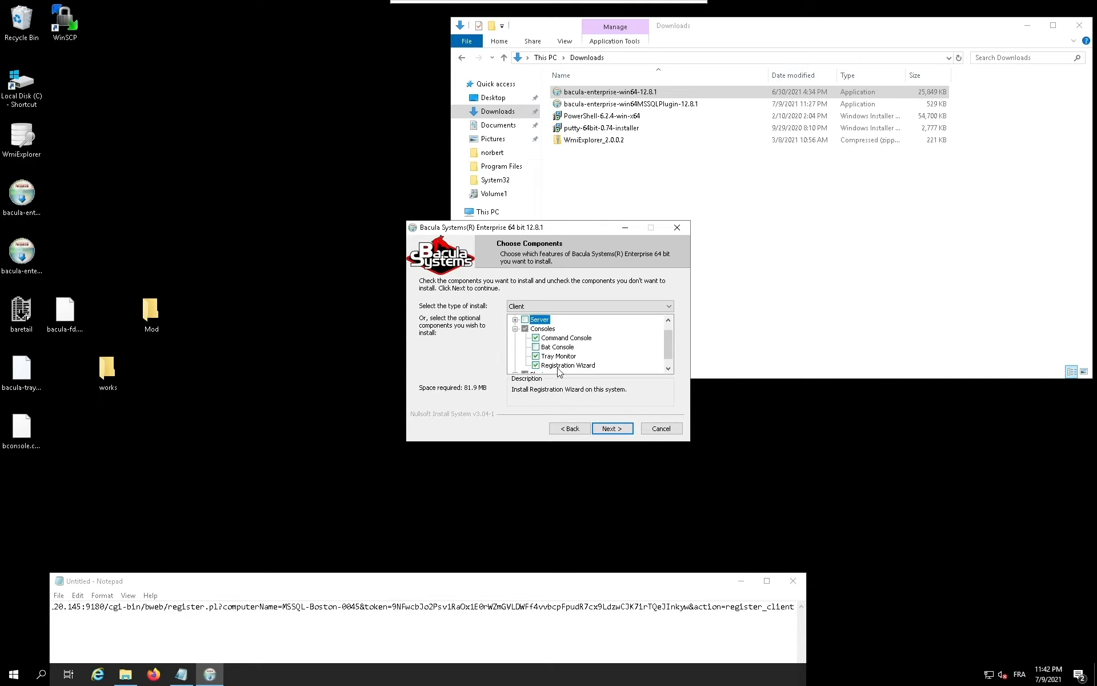
click(612, 429)
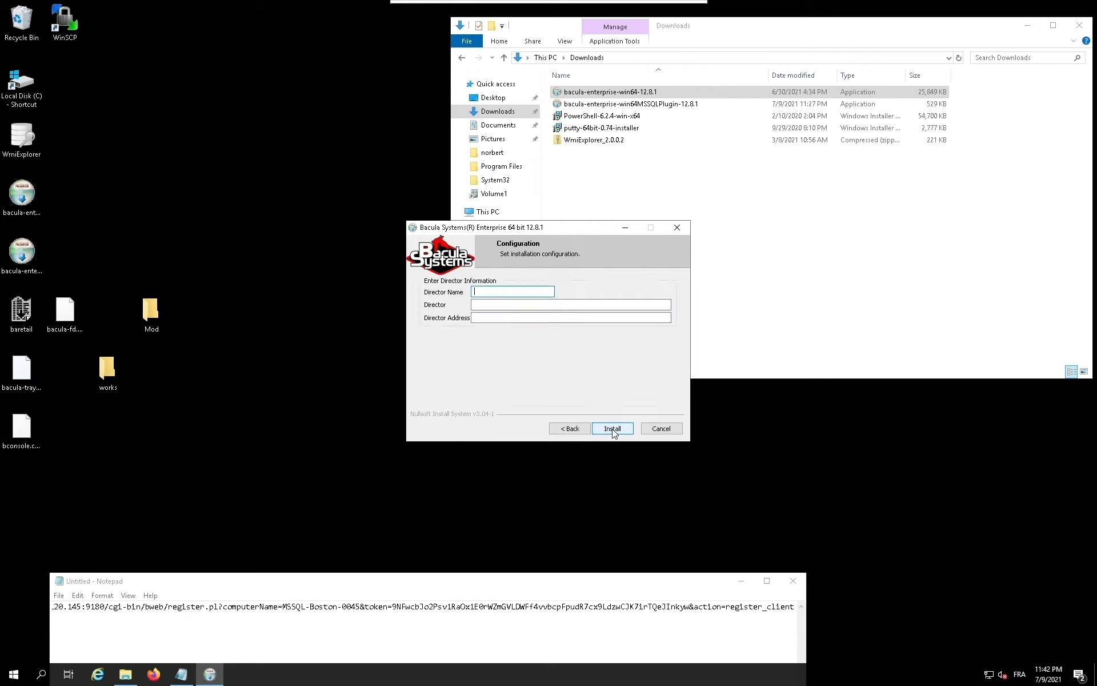
click(612, 430)
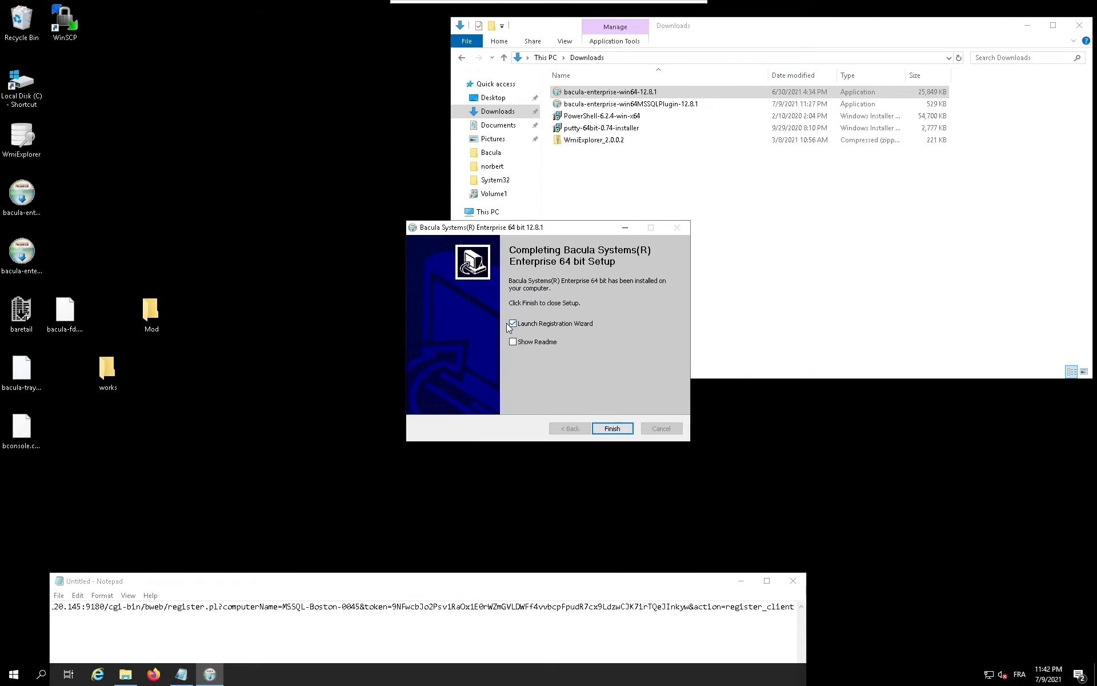
Step: Finish the setup with the Registration Wizard launched, bring its window into view and choose registration to BWeb with a link or QR code
click(611, 428)
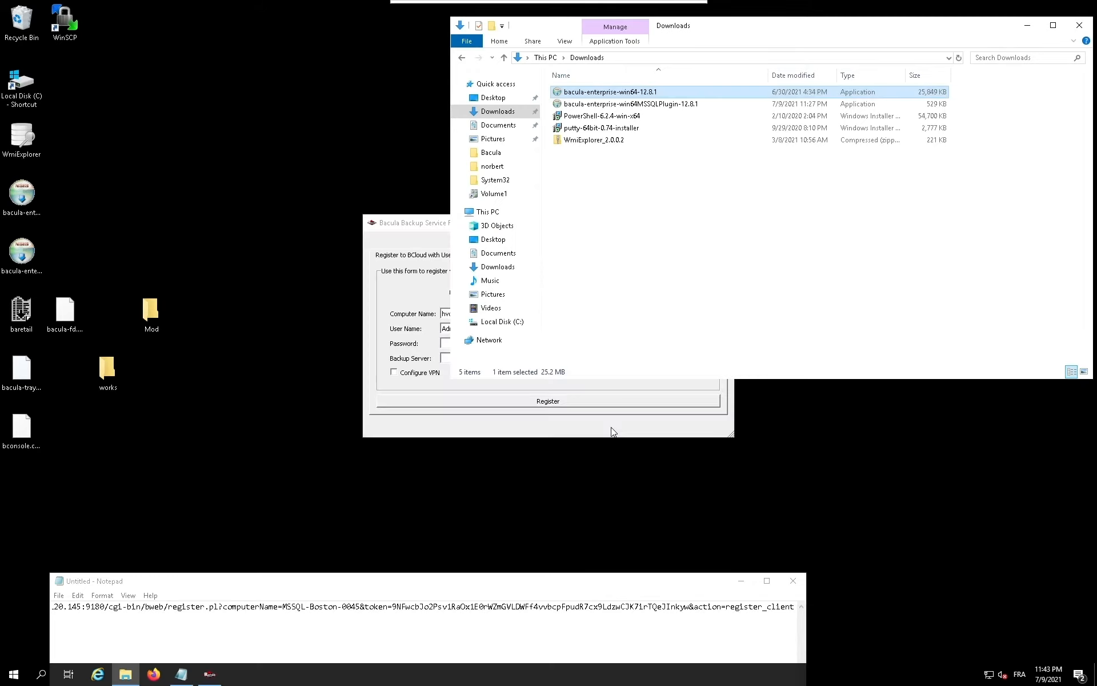
drag(544, 223, 474, 249)
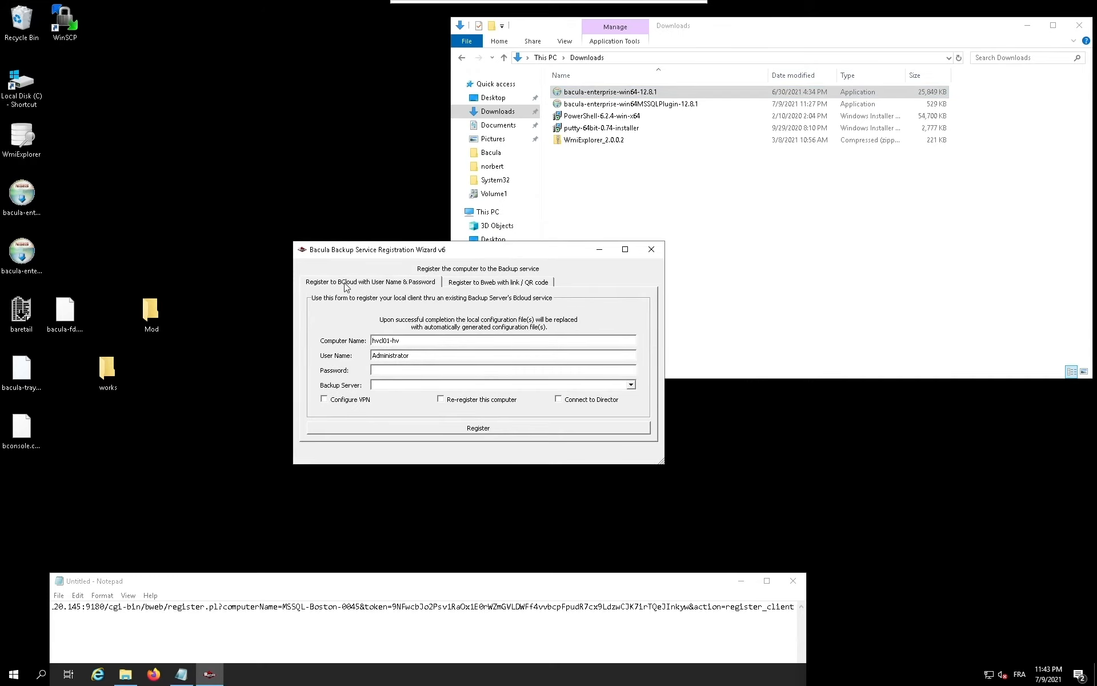
click(500, 284)
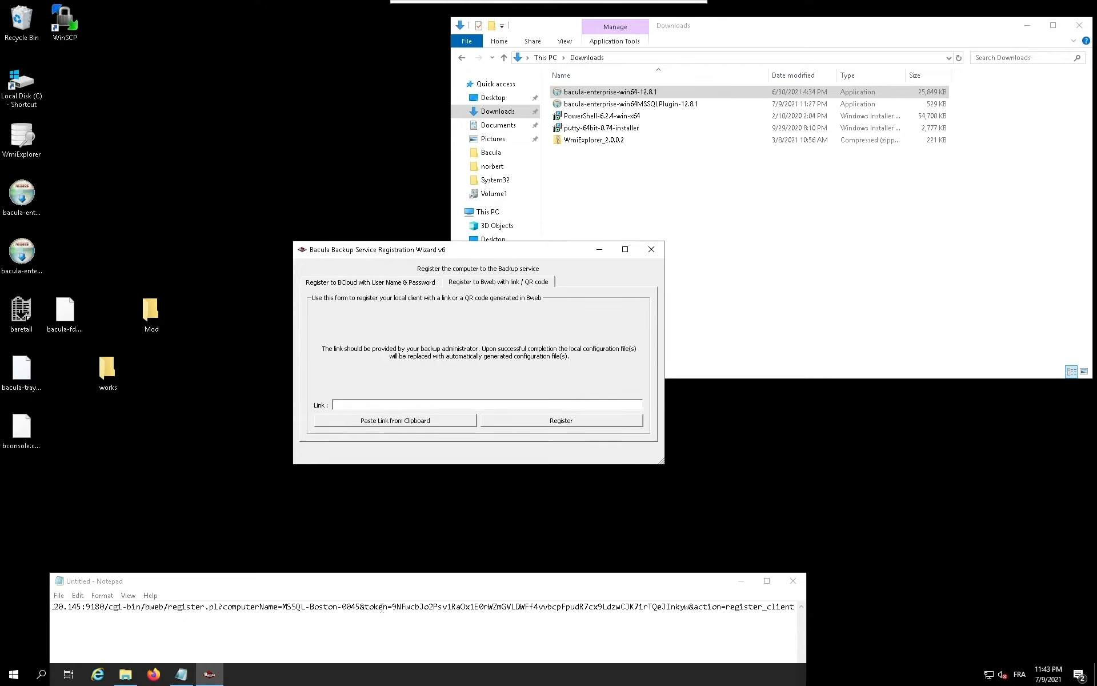
Step: Paste the registration URL containing the token from Notepad into the Link field and register the computer
click(383, 606)
key(ctrl+a)
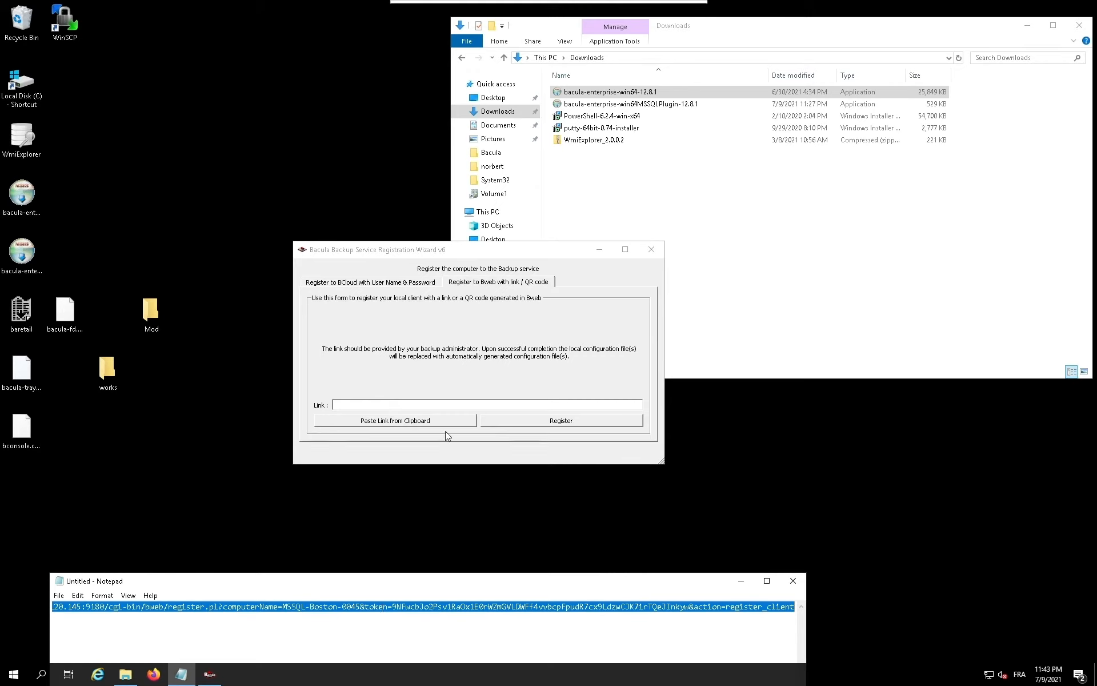
click(448, 404)
key(ctrl+v)
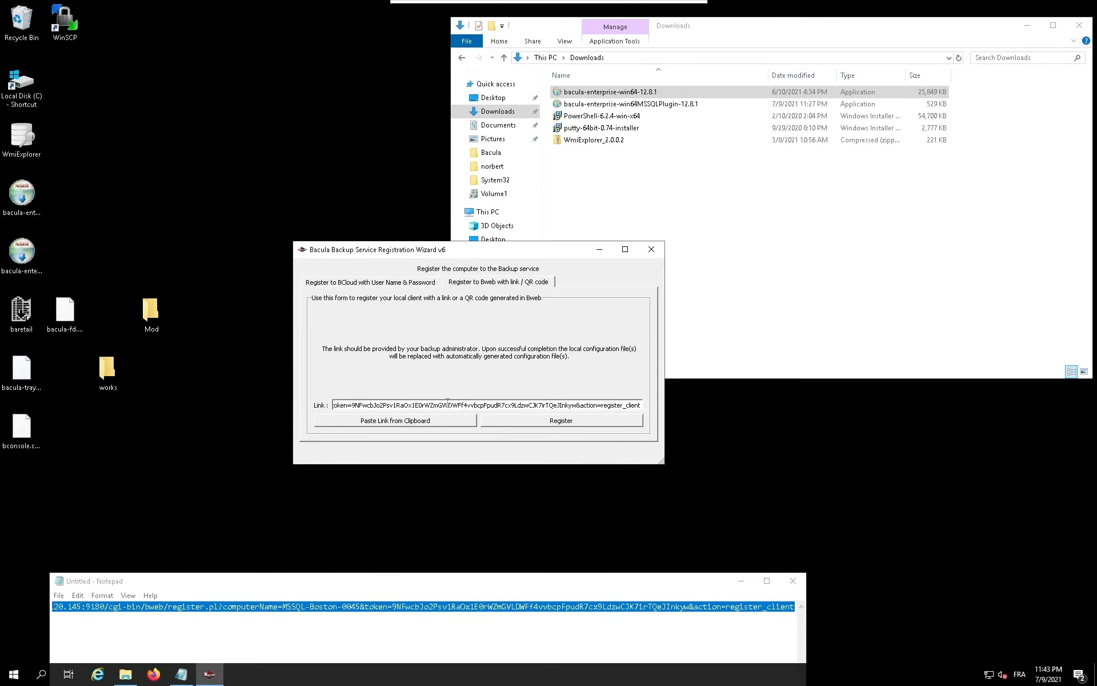
click(559, 423)
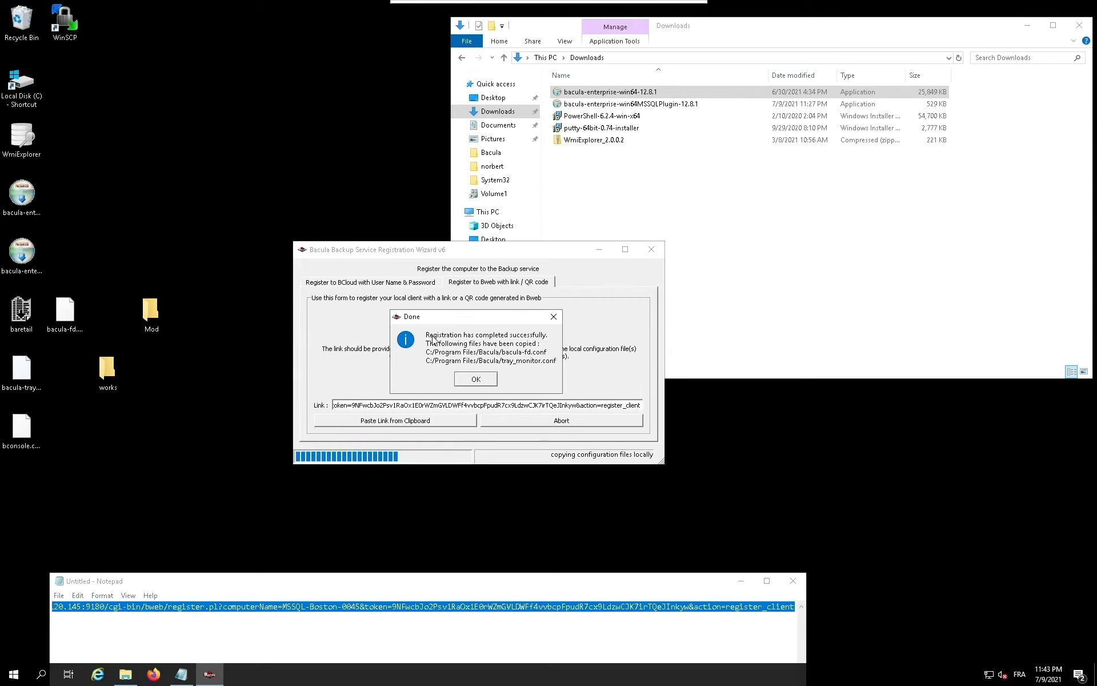
Step: Acknowledge the registration, restart the bacula-fd service and close the Registration Wizard
click(475, 379)
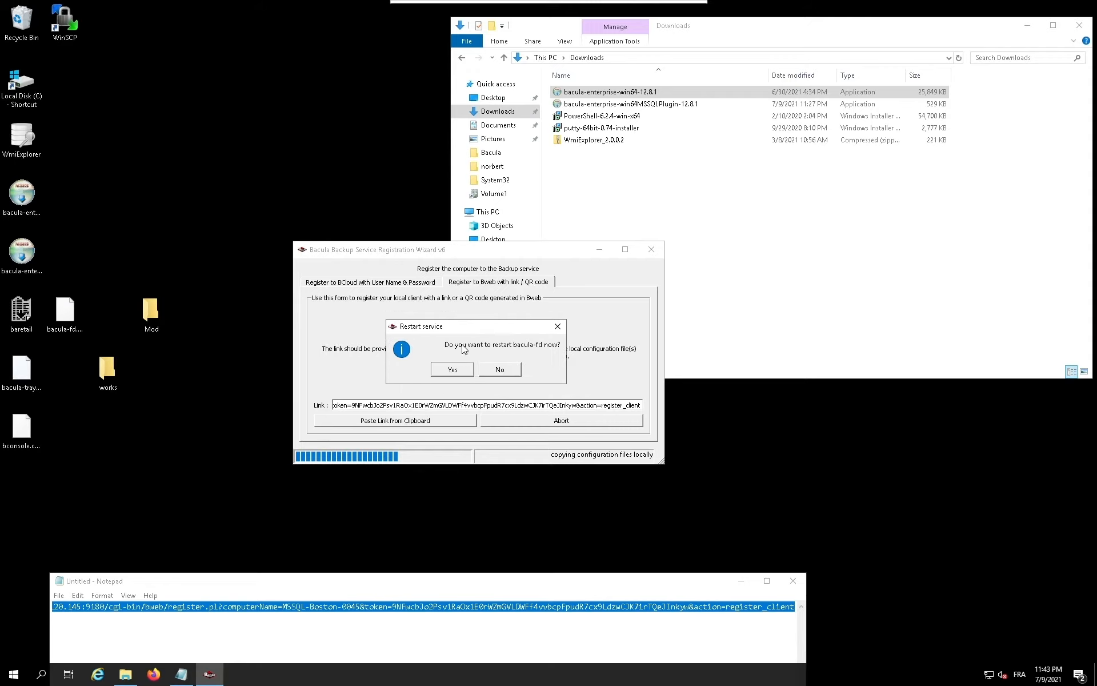
click(456, 369)
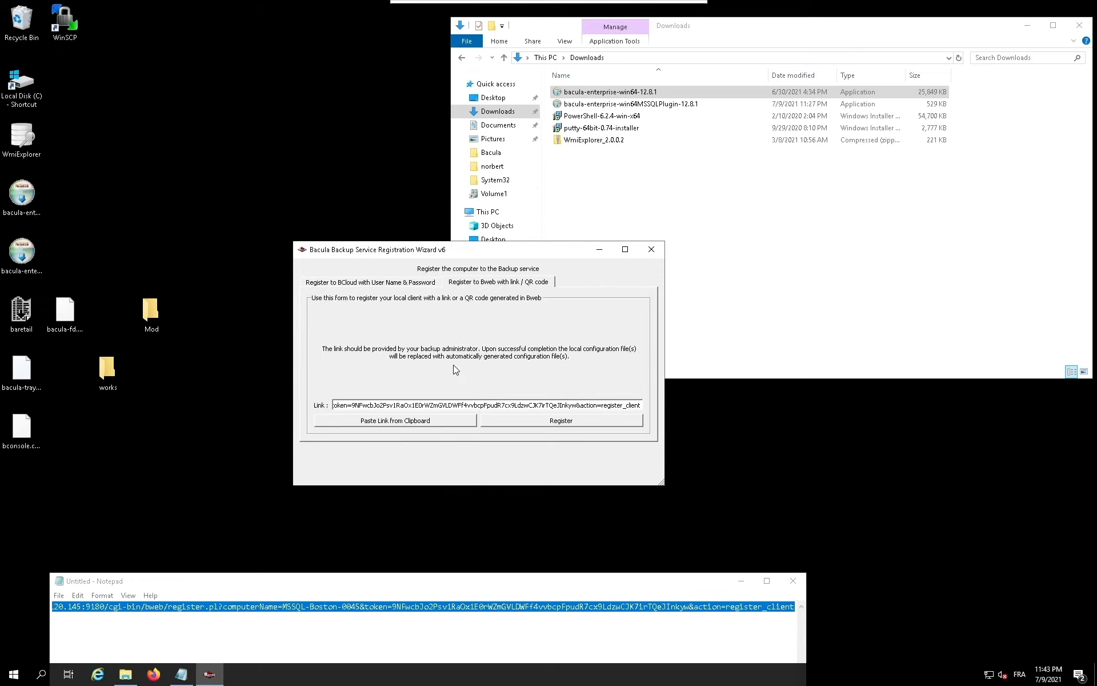
click(651, 254)
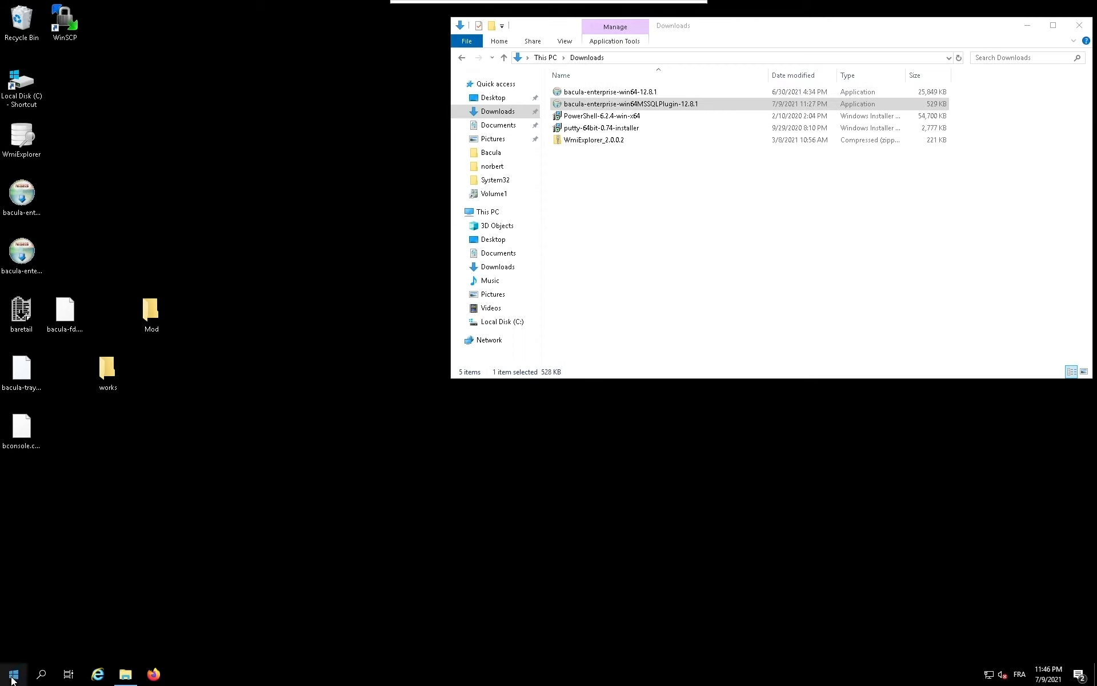
Step: Open Windows Defender Firewall with Advanced Security and start a new inbound rule of type Port
click(42, 675)
text(fire)
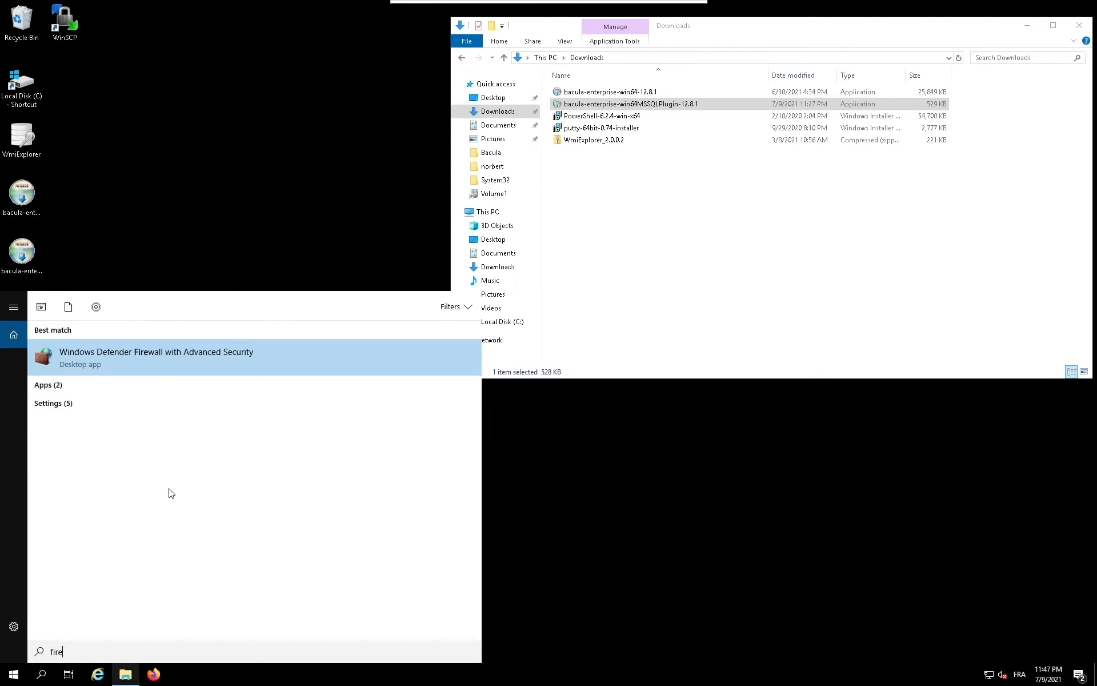
click(196, 358)
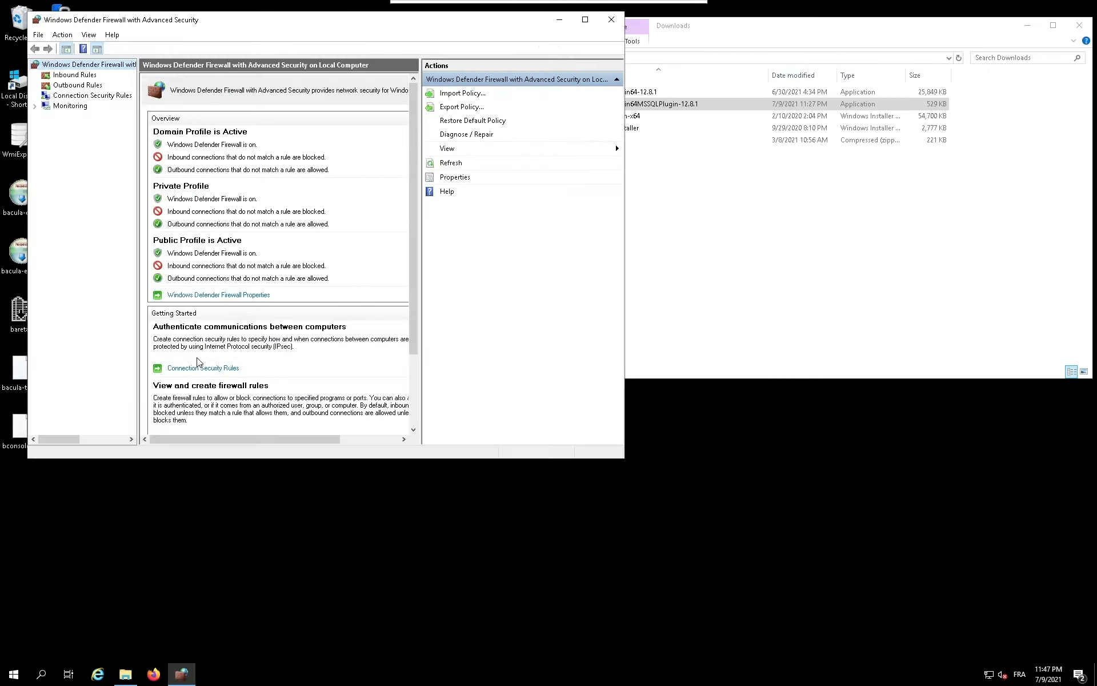
click(76, 75)
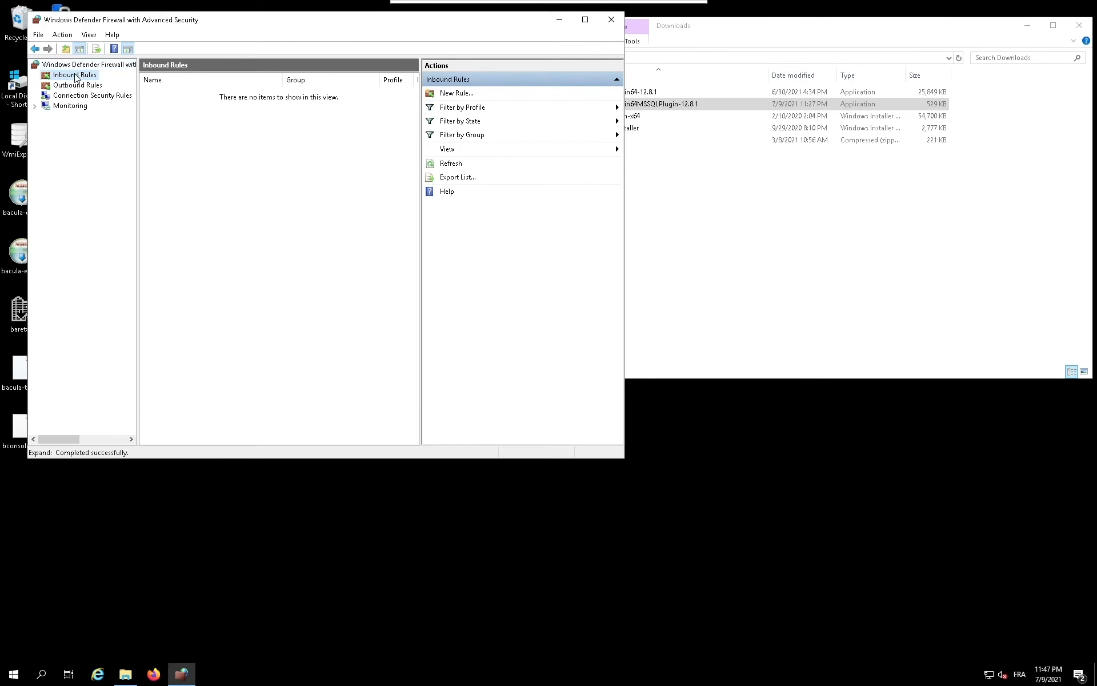
click(456, 92)
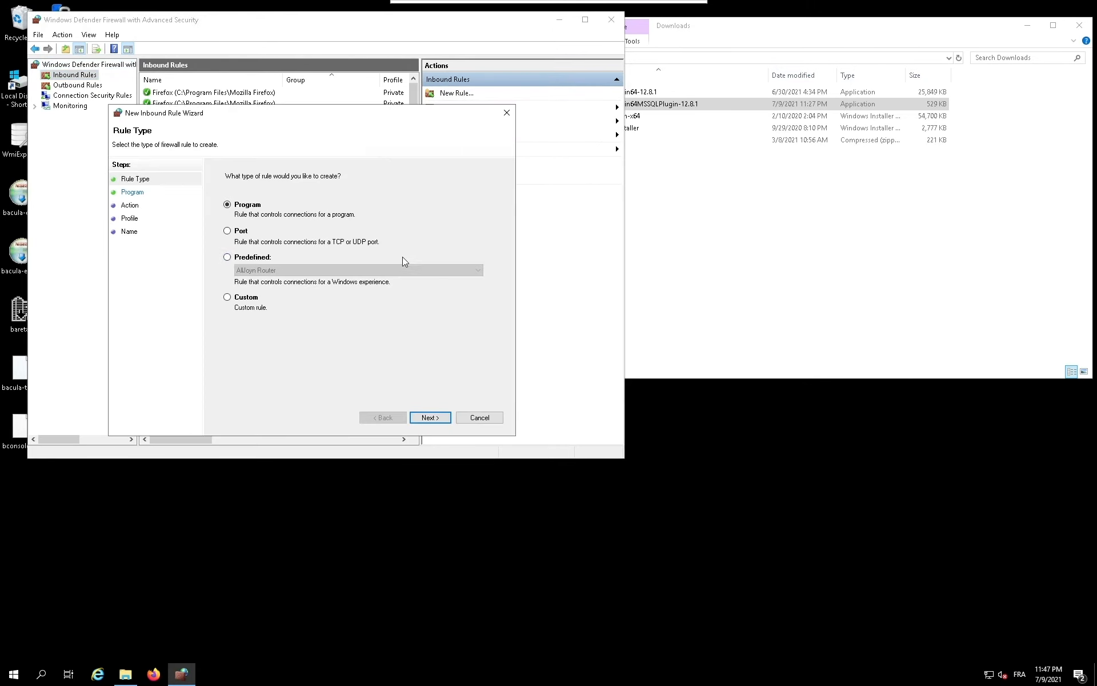
click(228, 231)
click(429, 420)
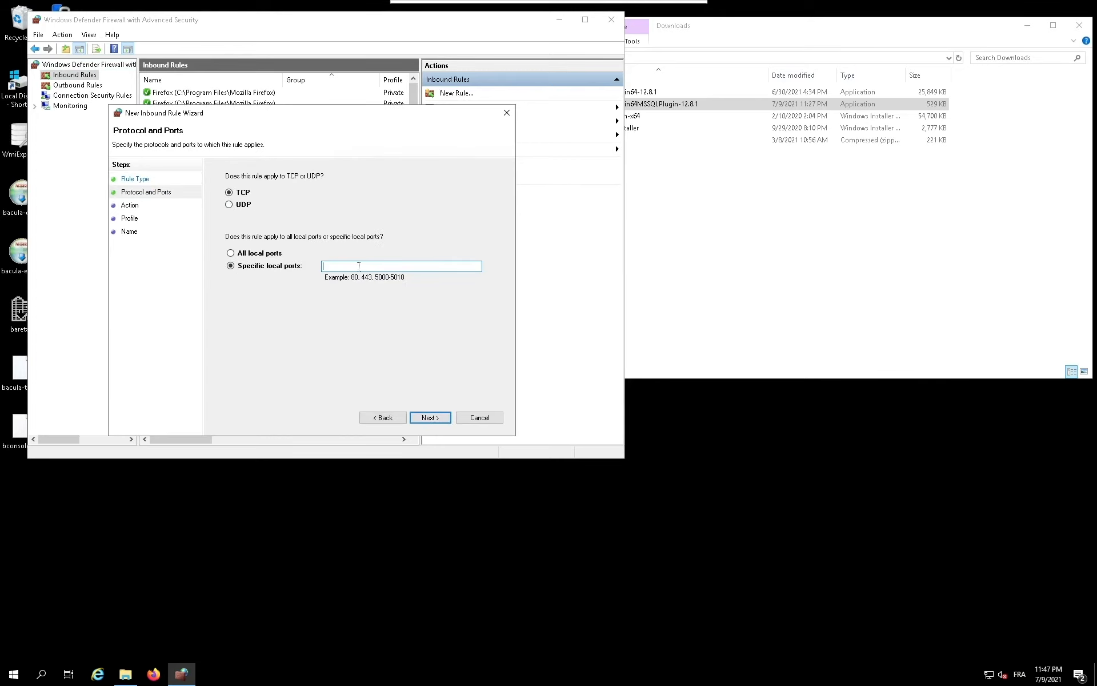
Step: Apply the rule to TCP local port 9102, keep the default action and profiles, and name it bacula-fd
text(9102)
click(435, 420)
click(435, 420)
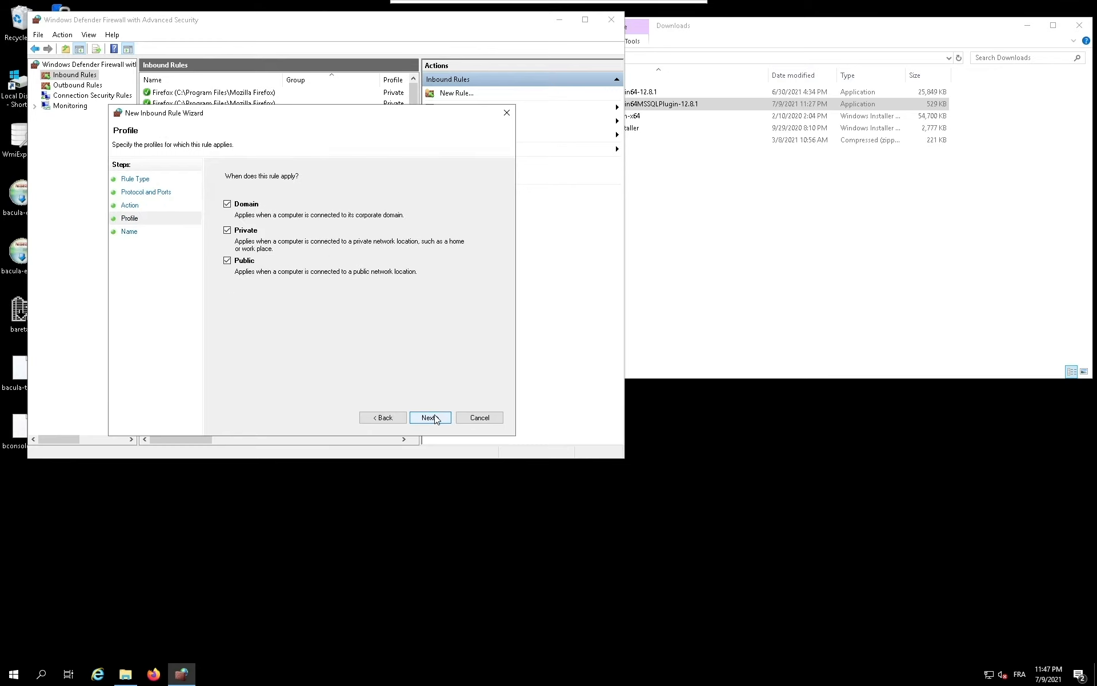
click(435, 420)
text(bacula-fd)
click(437, 419)
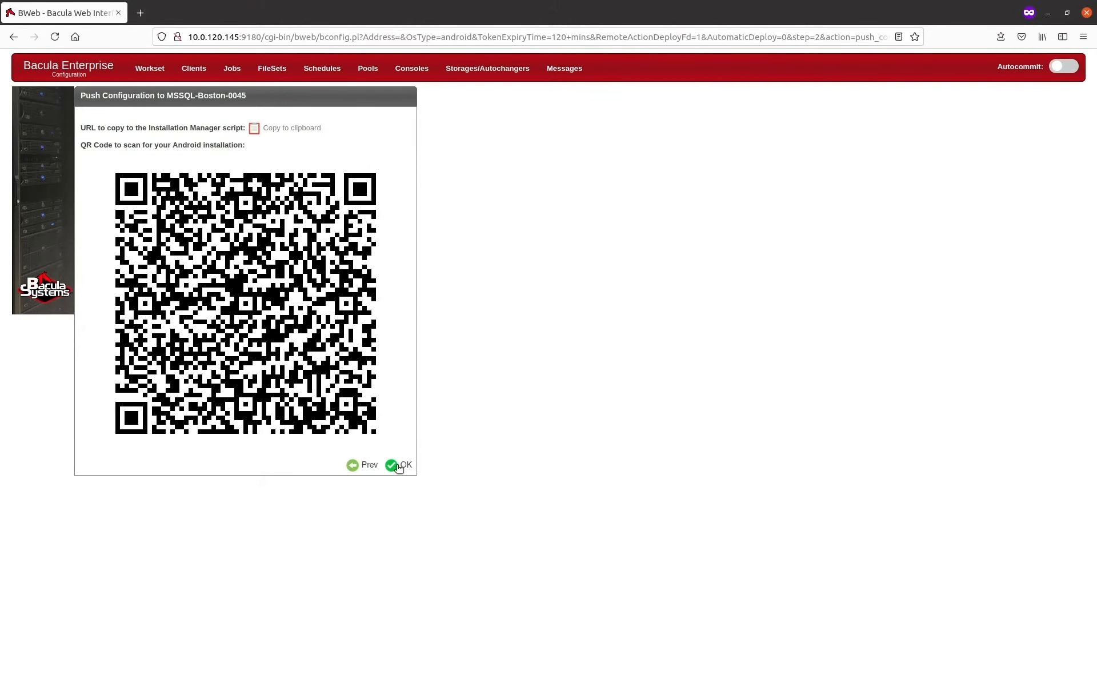
Step: Switch to BWeb, finish the Push Configuration wizard and open the list of clients
click(399, 465)
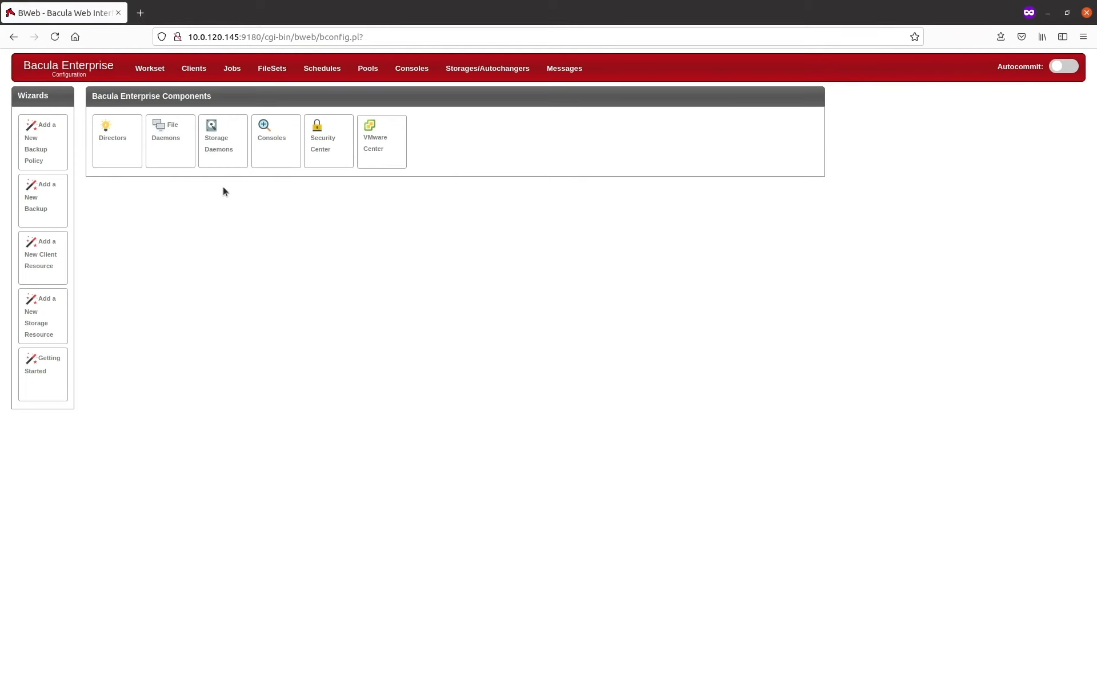
click(198, 78)
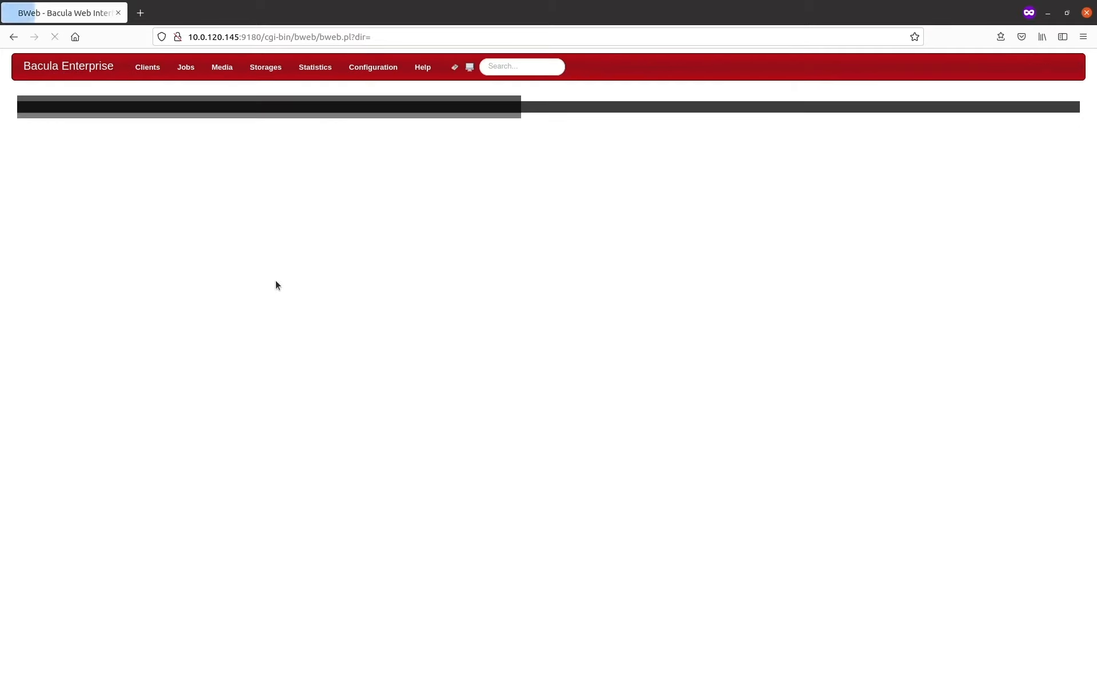
click(154, 71)
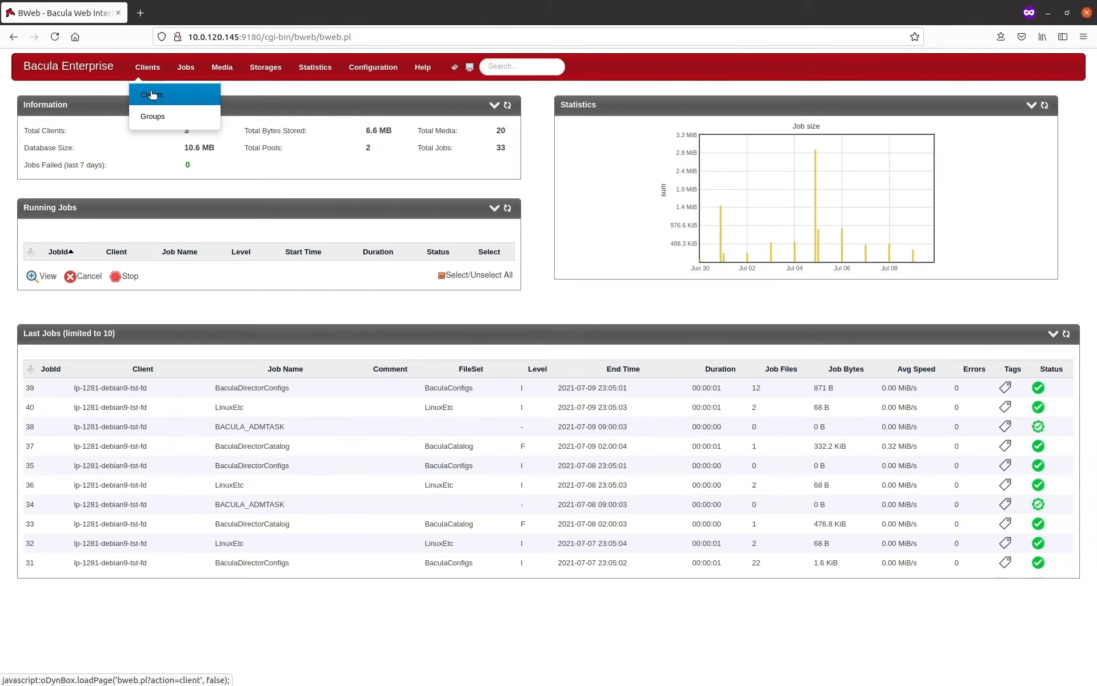
click(152, 95)
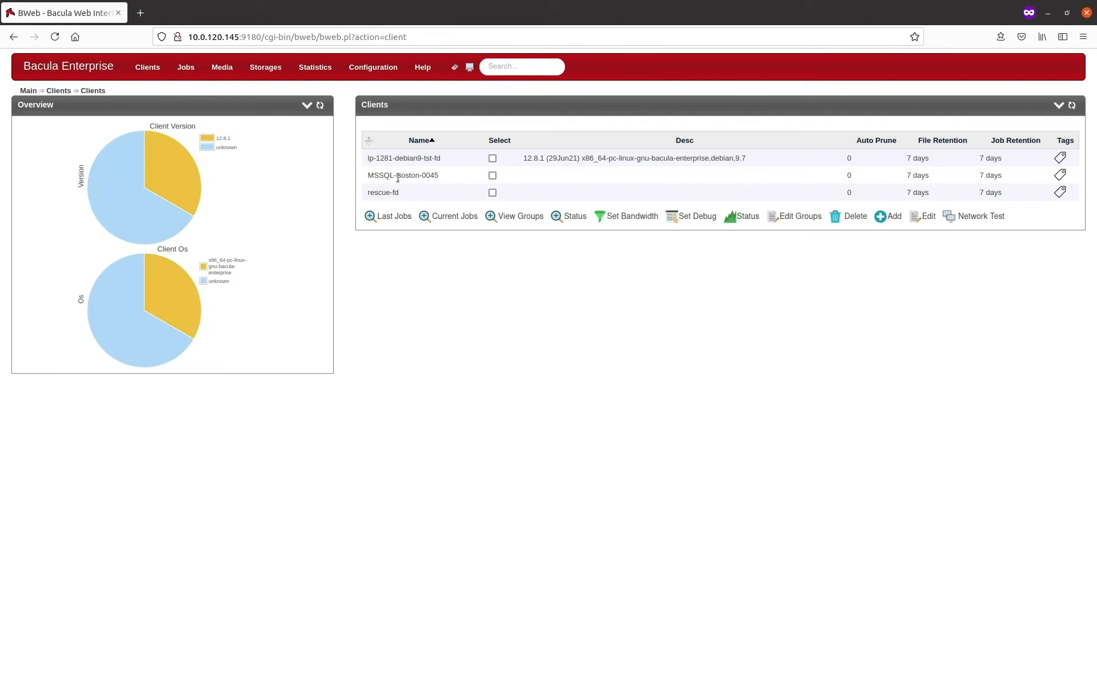
Step: Open the status of client MSSQL-Boston-0045 and check its file daemon version and details
drag(380, 176, 411, 175)
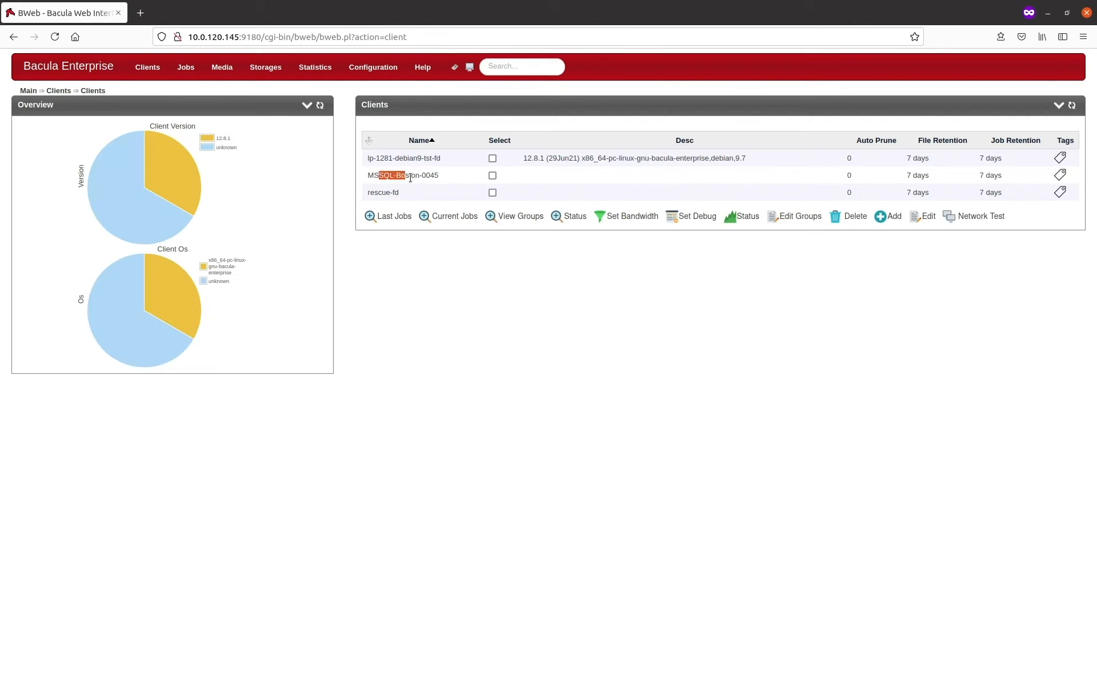
click(493, 175)
click(741, 220)
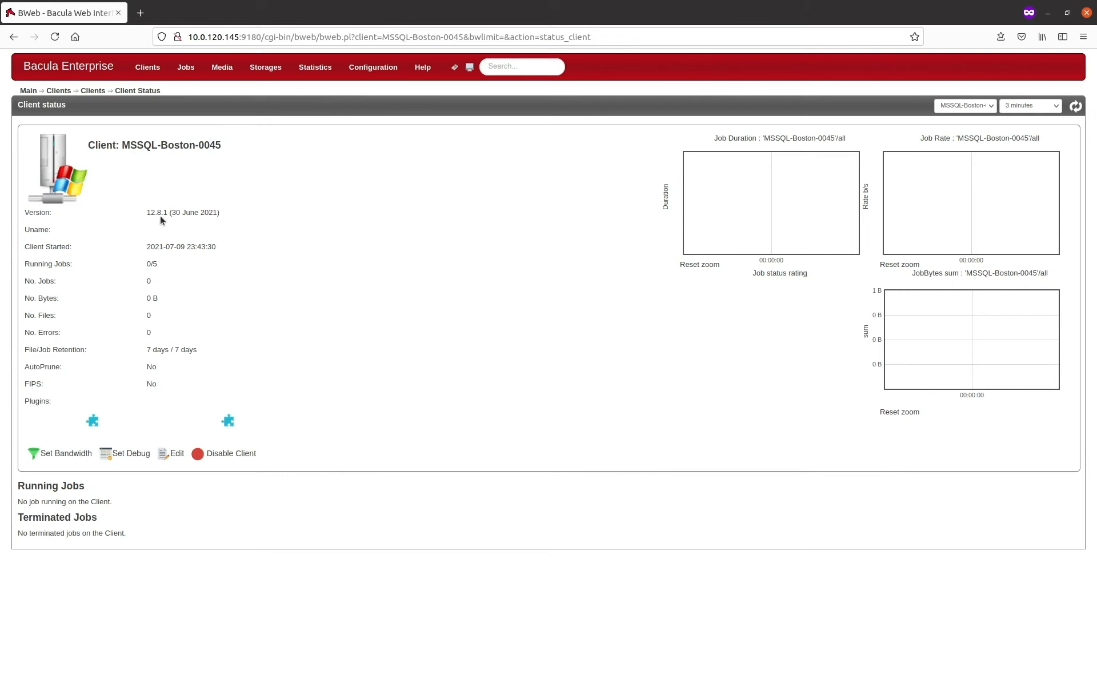
drag(146, 212, 170, 213)
mouse_move(168, 283)
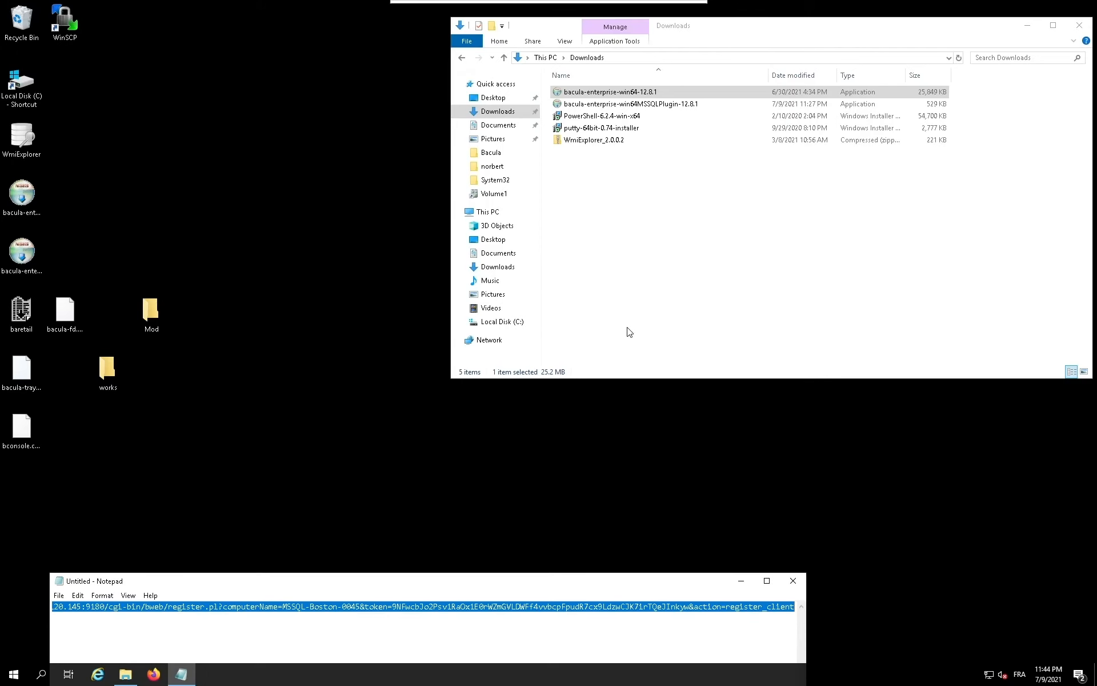
Step: Switch to the Windows client, close Notepad without saving and launch the bacula-enterprise-win64MSSQLPlugin-12.8.1 installer
click(793, 580)
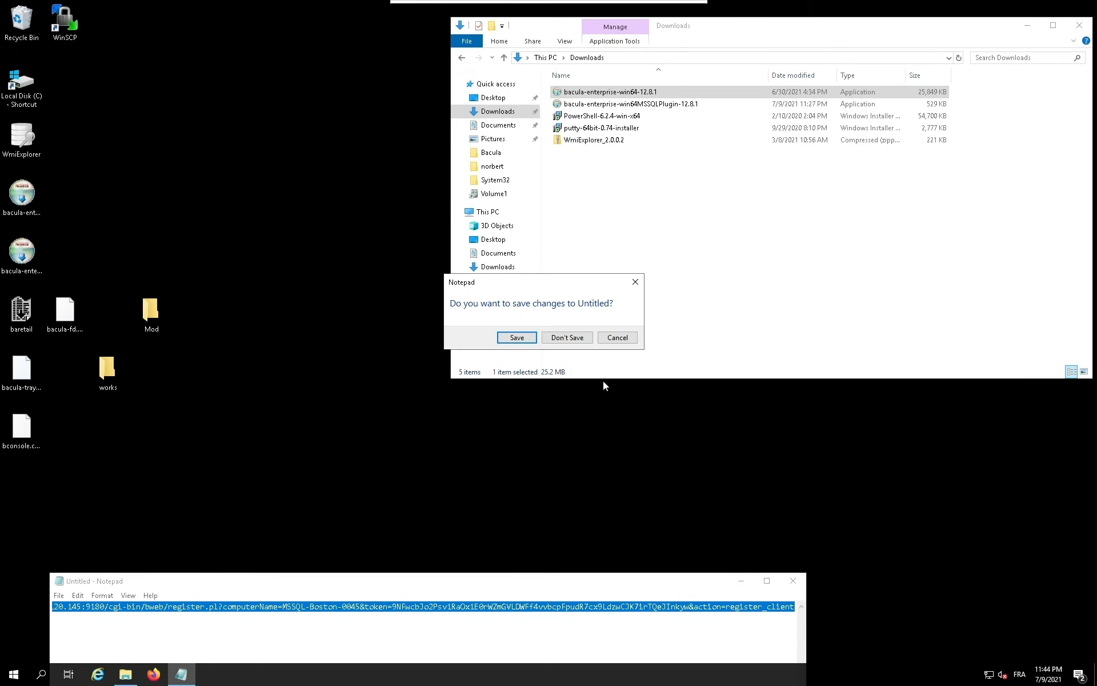
click(567, 337)
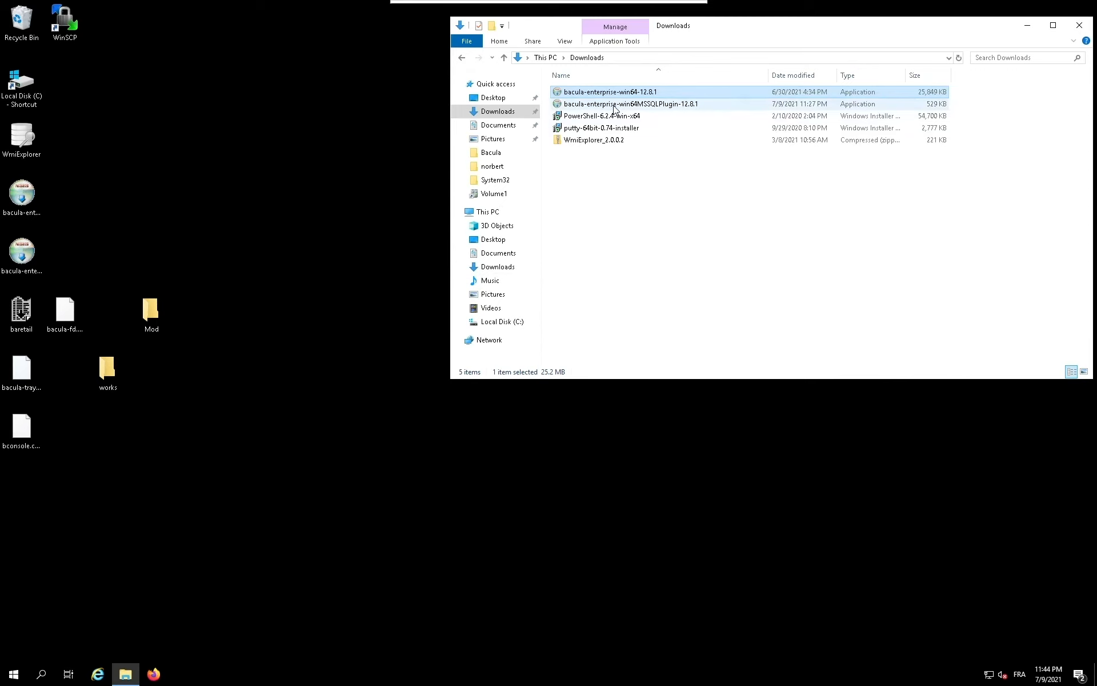
double_click(615, 107)
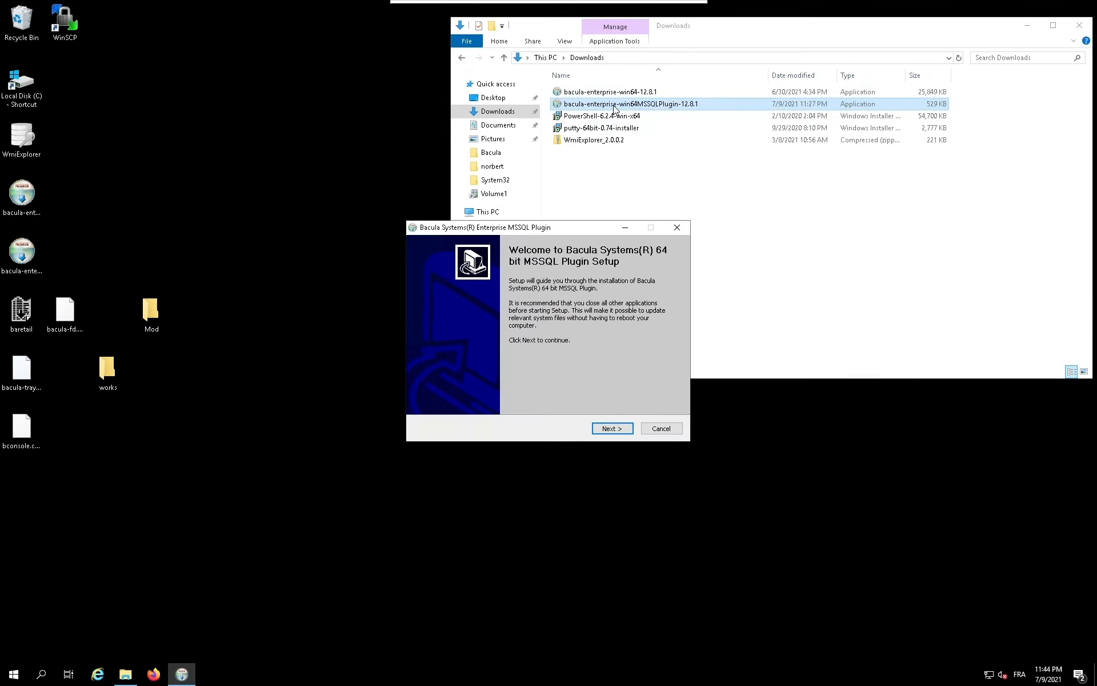
Step: Accept the licence and install the default Plugin component into C:\Program Files\Bacula, then finish the MSSQL plugin setup
click(613, 430)
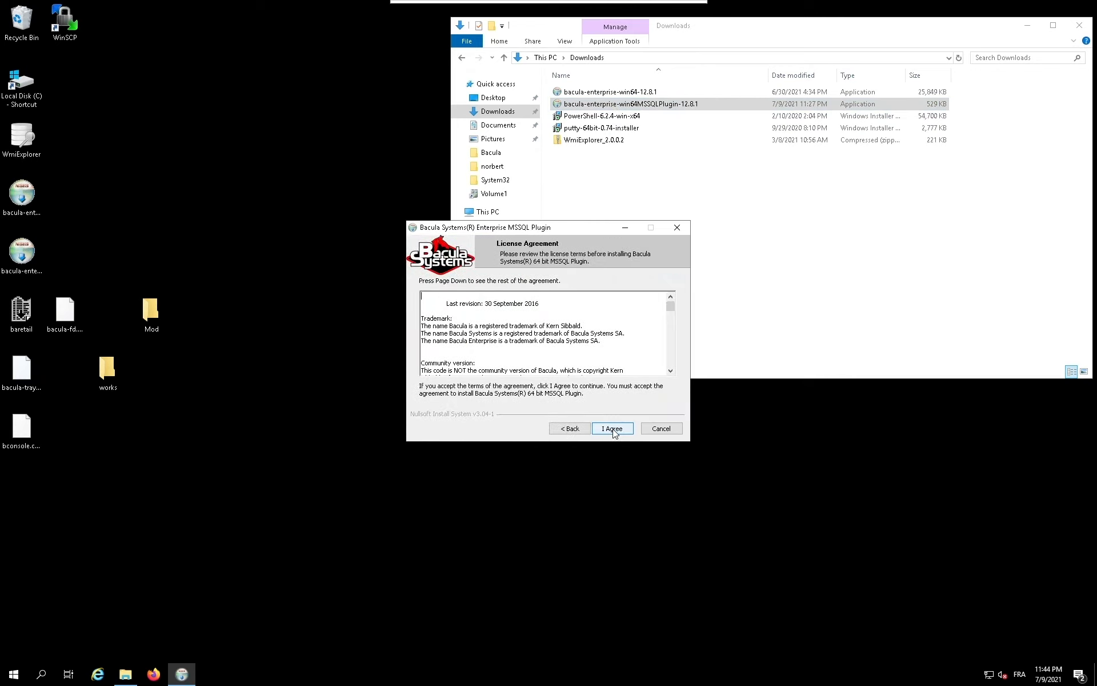
click(612, 429)
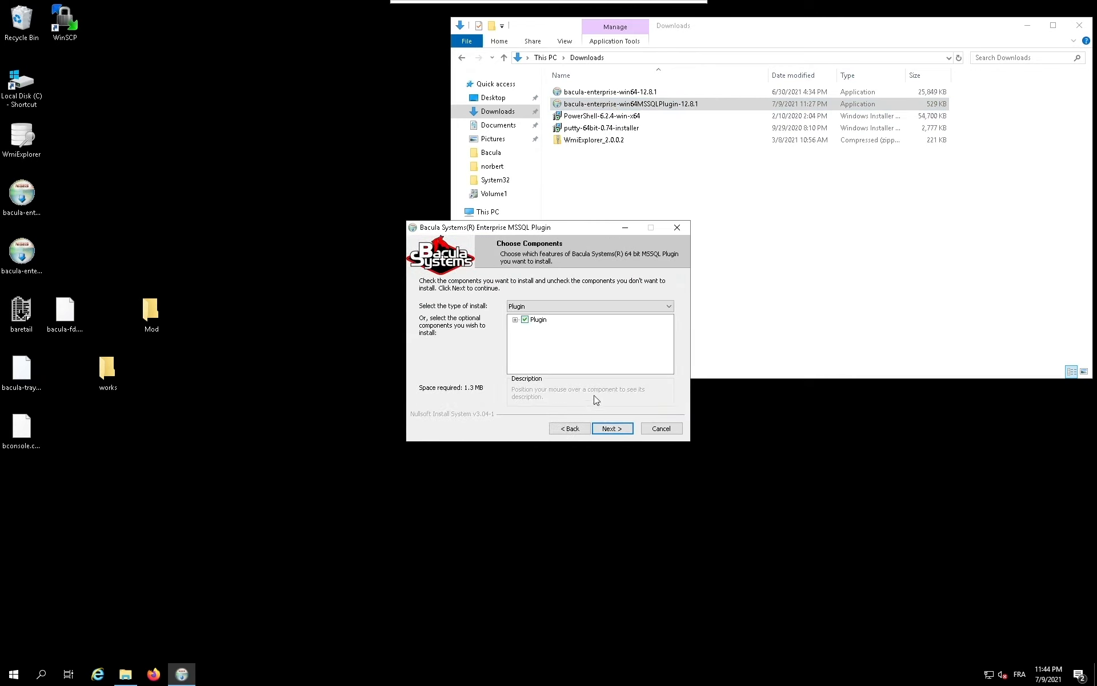
click(611, 431)
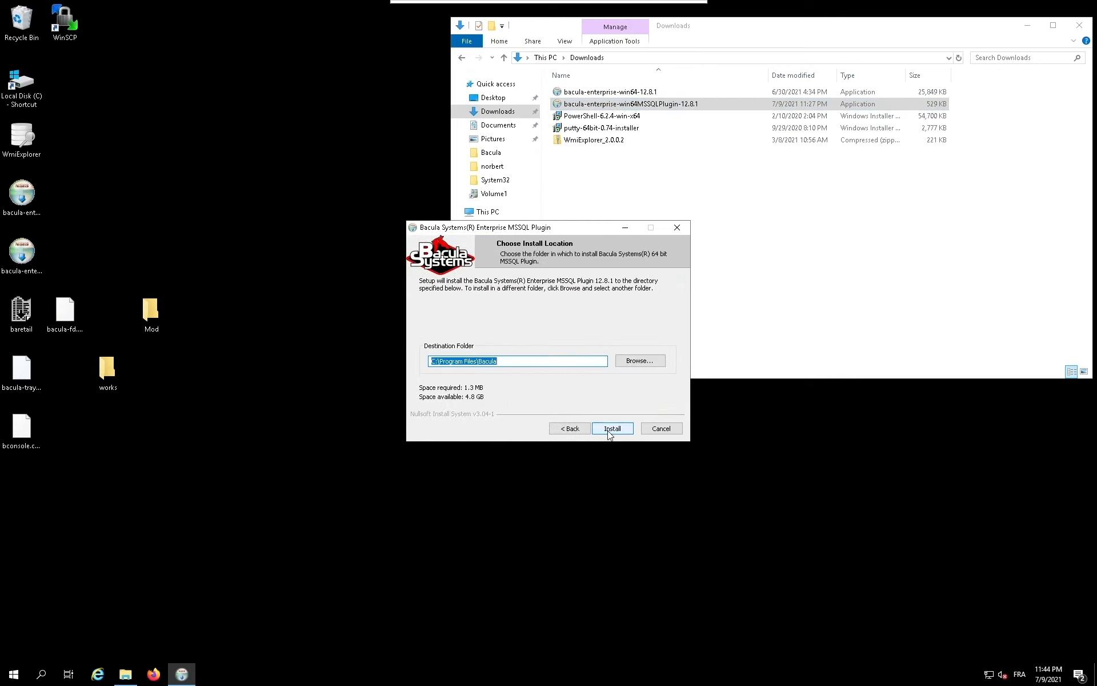
click(610, 431)
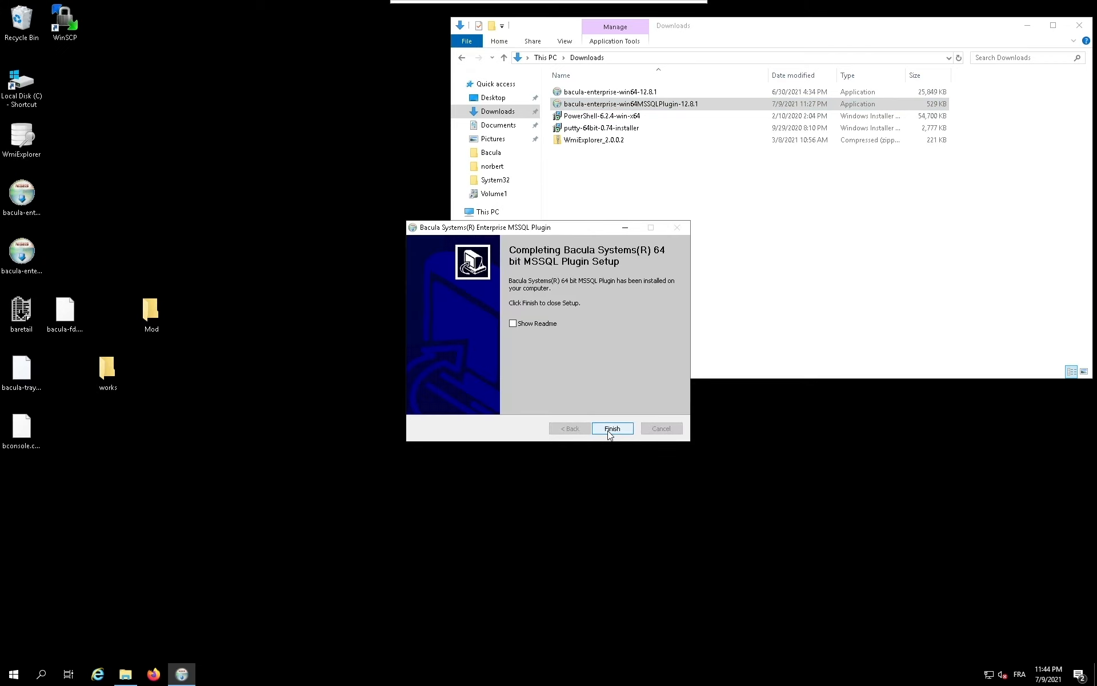
click(609, 433)
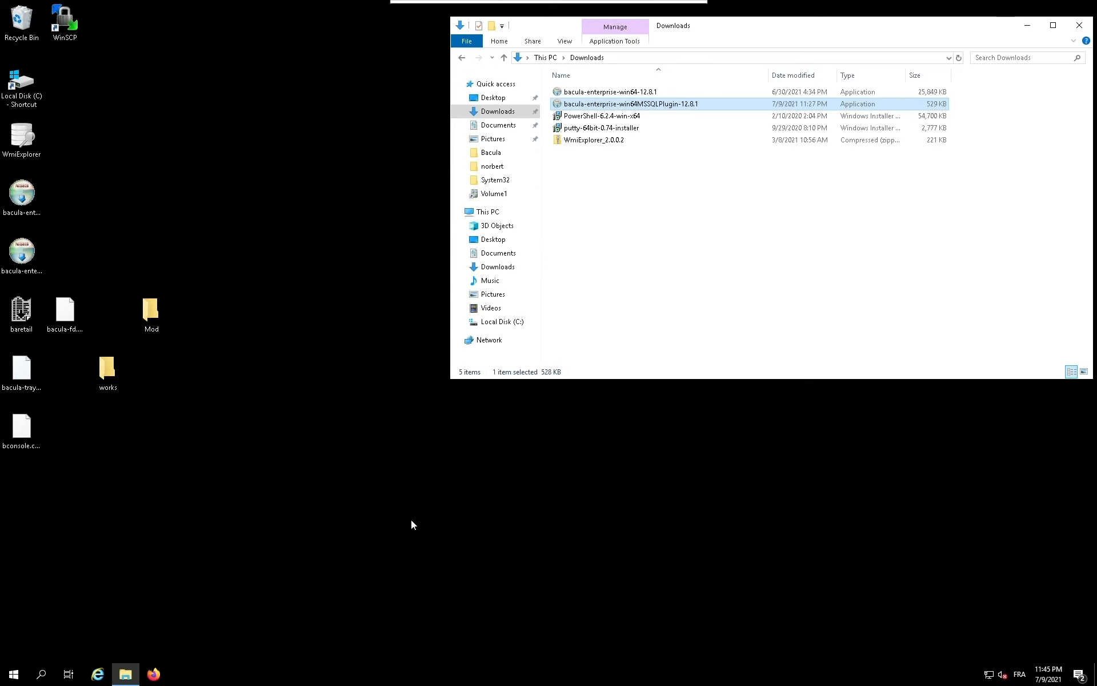
Step: Open Task Manager's list of services and restart the Bacula-fd service
right_click(194, 678)
click(226, 618)
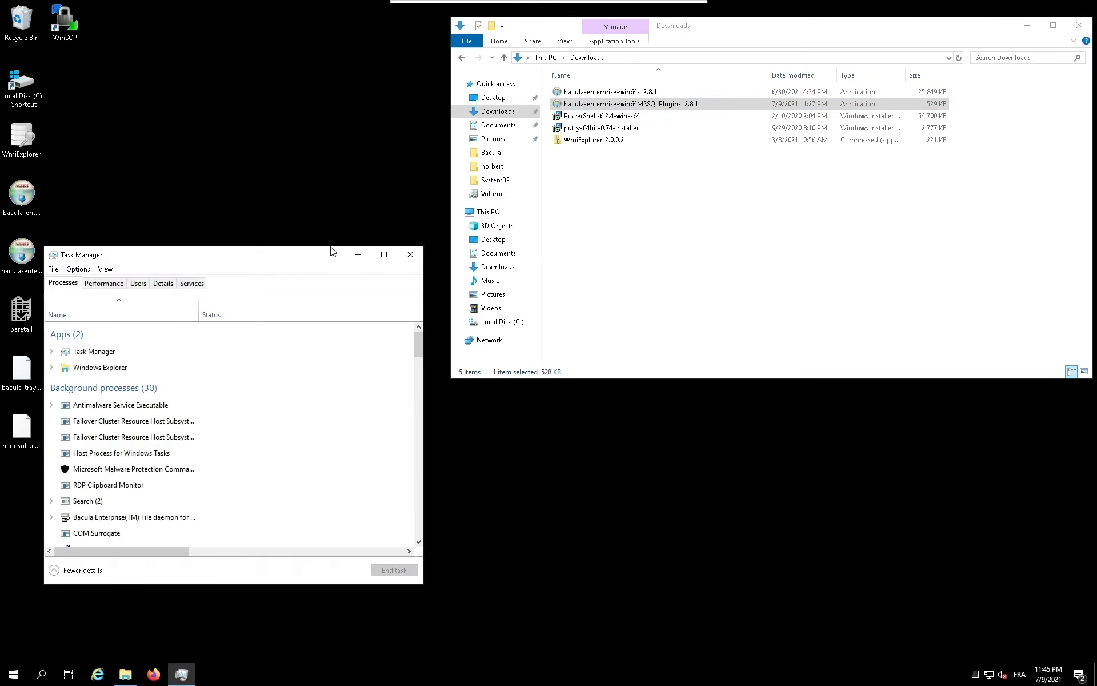
click(257, 187)
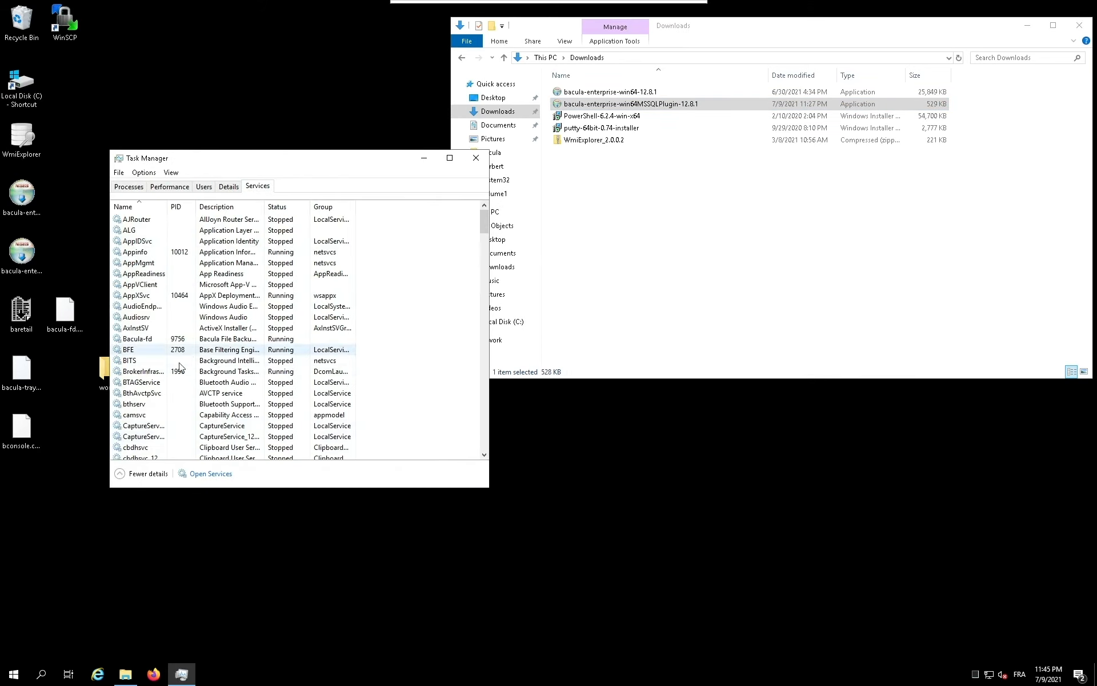
click(147, 342)
right_click(146, 342)
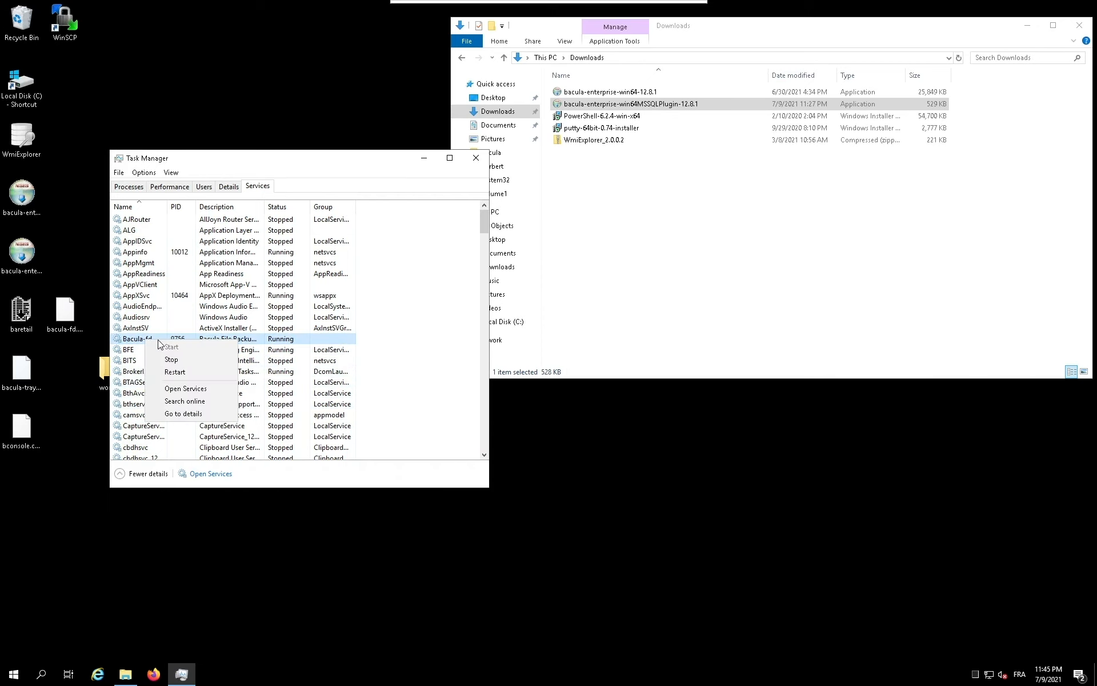
click(176, 373)
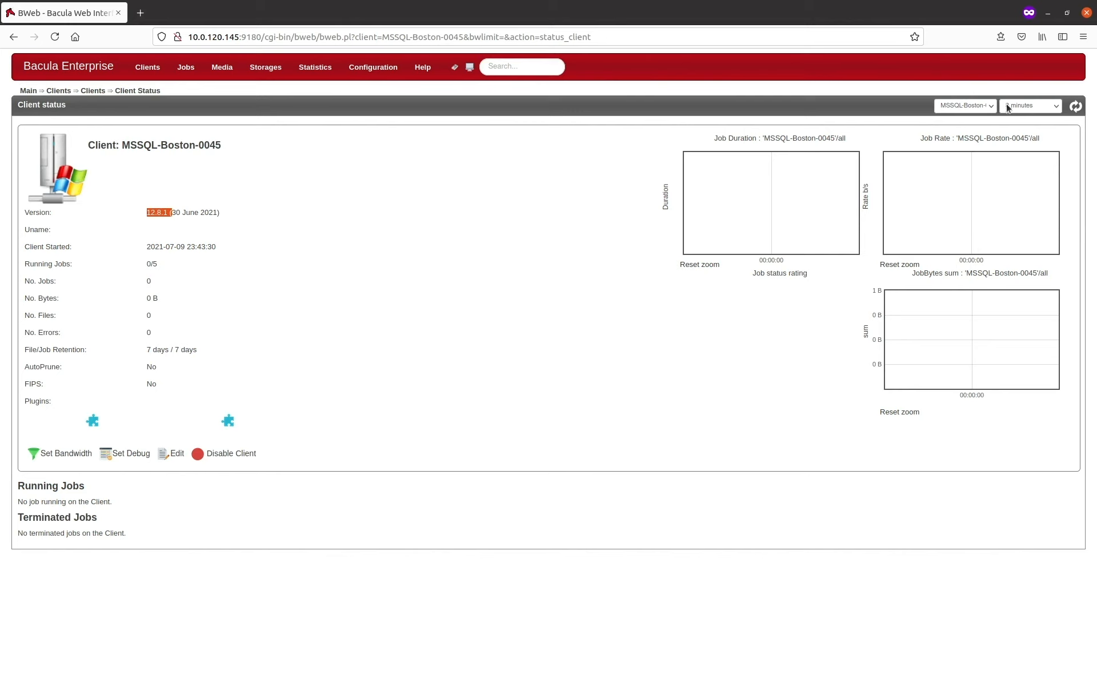
Step: Switch to BWeb, refresh the status of MSSQL-Boston-0045 and check its plugins for the MSSQL plugin
click(1074, 107)
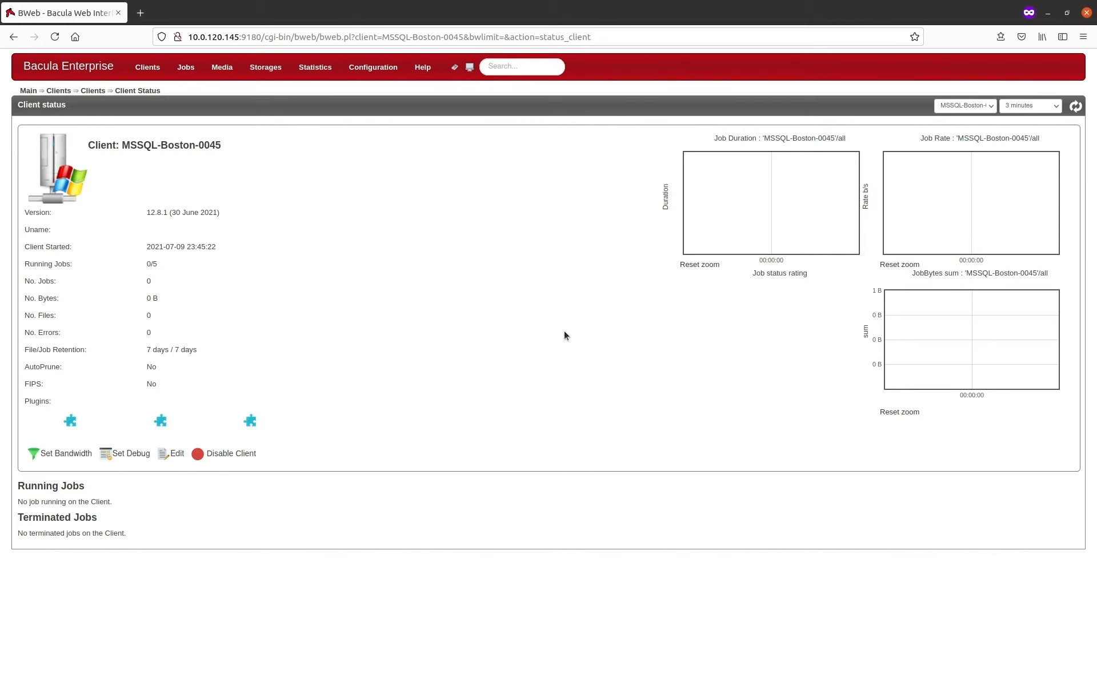
mouse_move(166, 423)
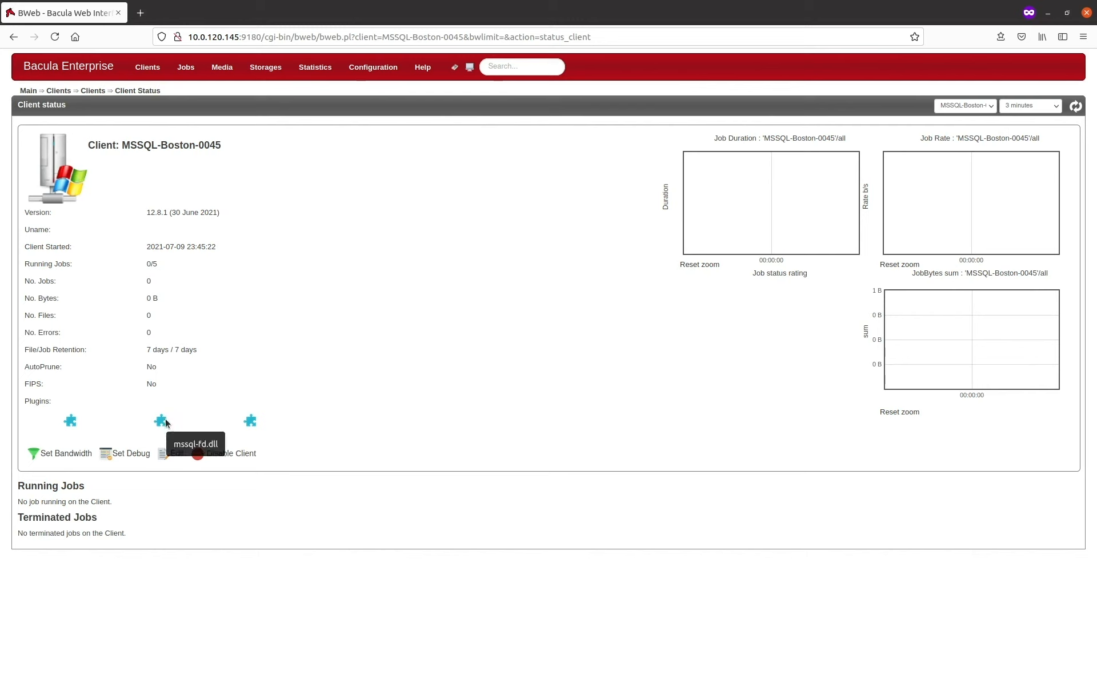